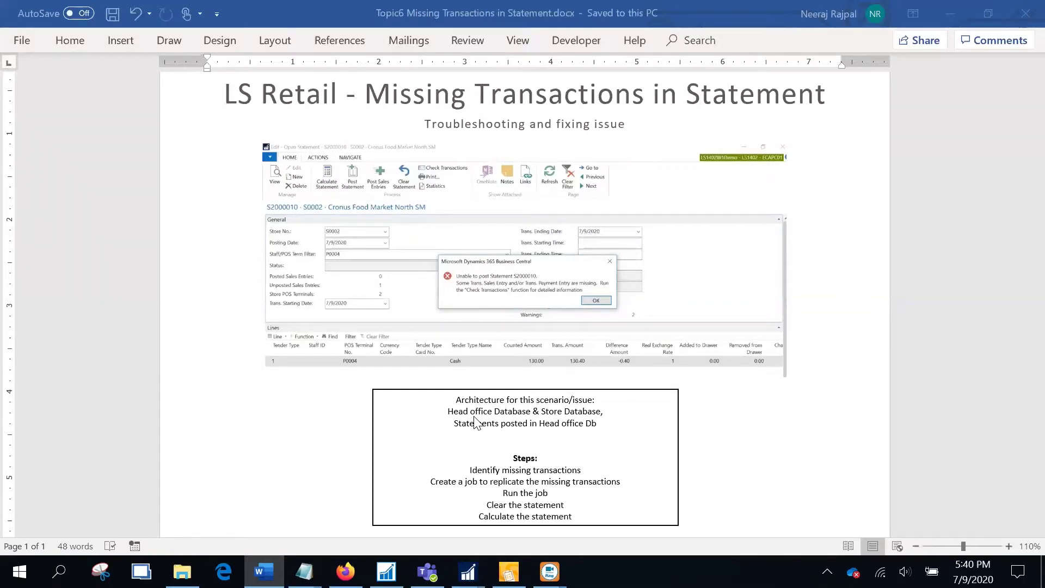
# Step: Try posting statement S2000010, accepting the -0.4 difference, and dismiss the missing-entries error
pyautogui.click(512, 457)
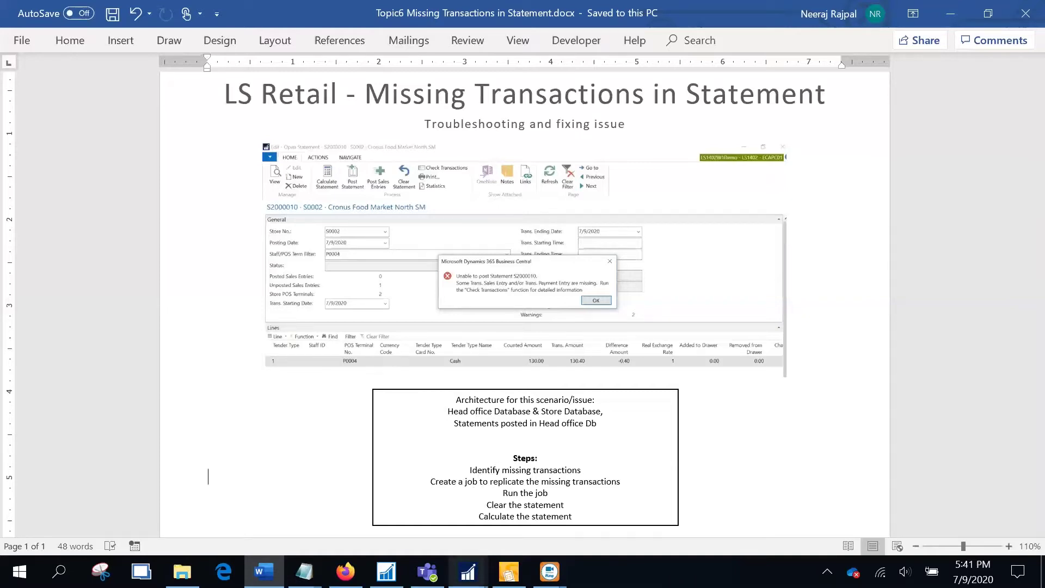
pyautogui.moveTo(468, 571)
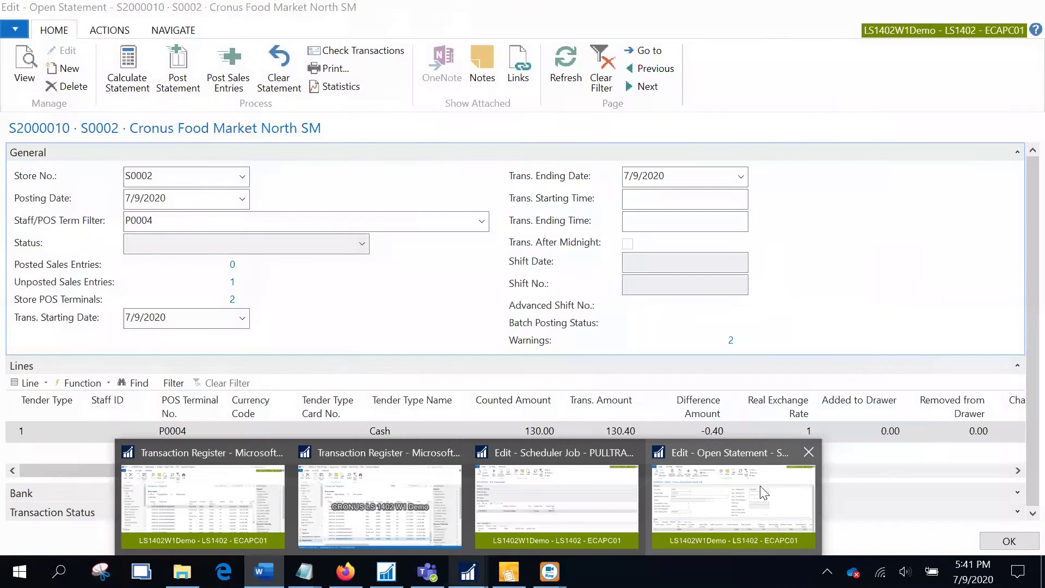
pyautogui.click(759, 493)
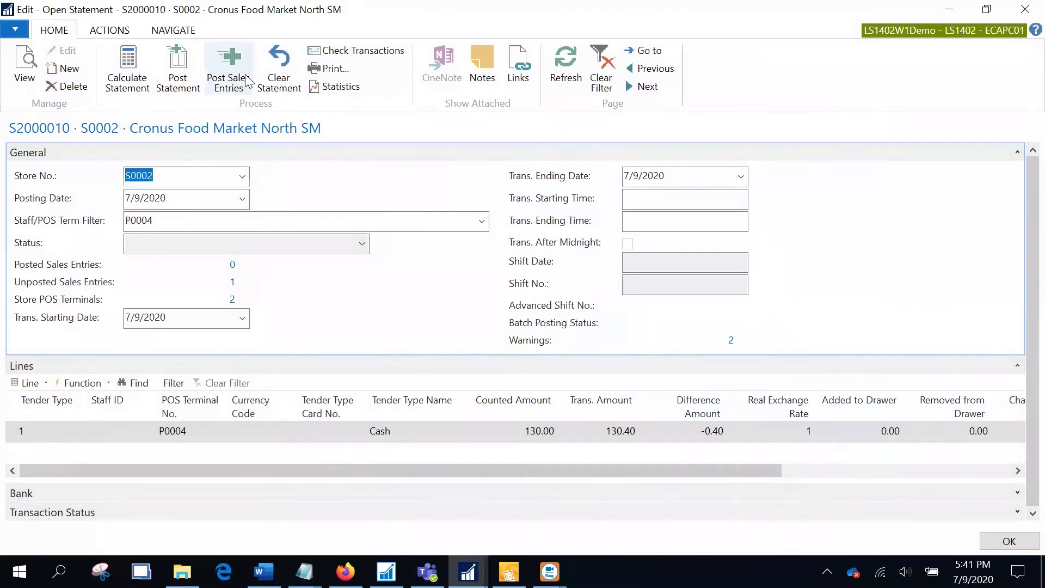
pyautogui.click(183, 86)
pyautogui.click(521, 305)
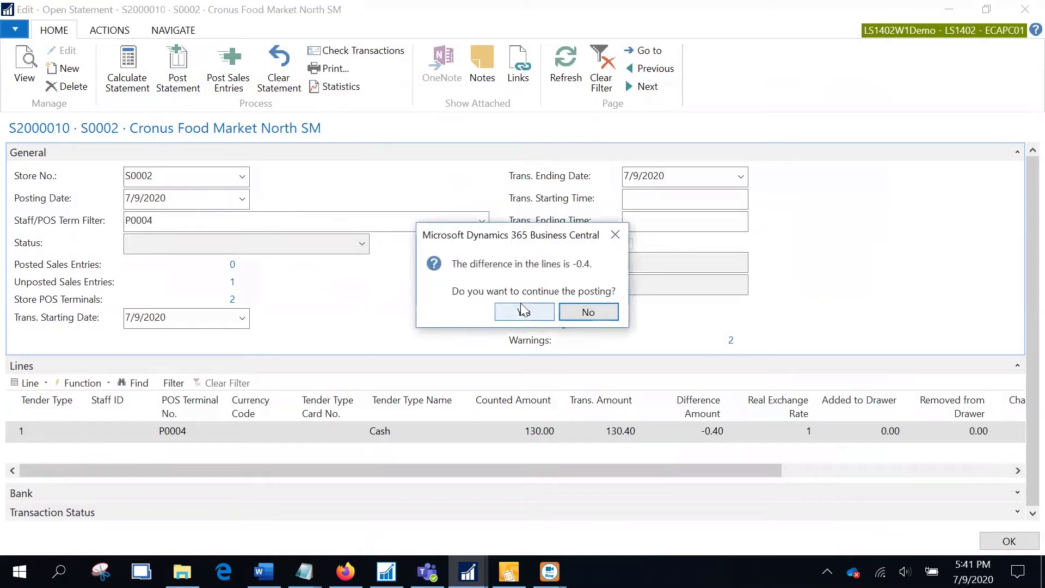
pyautogui.click(523, 314)
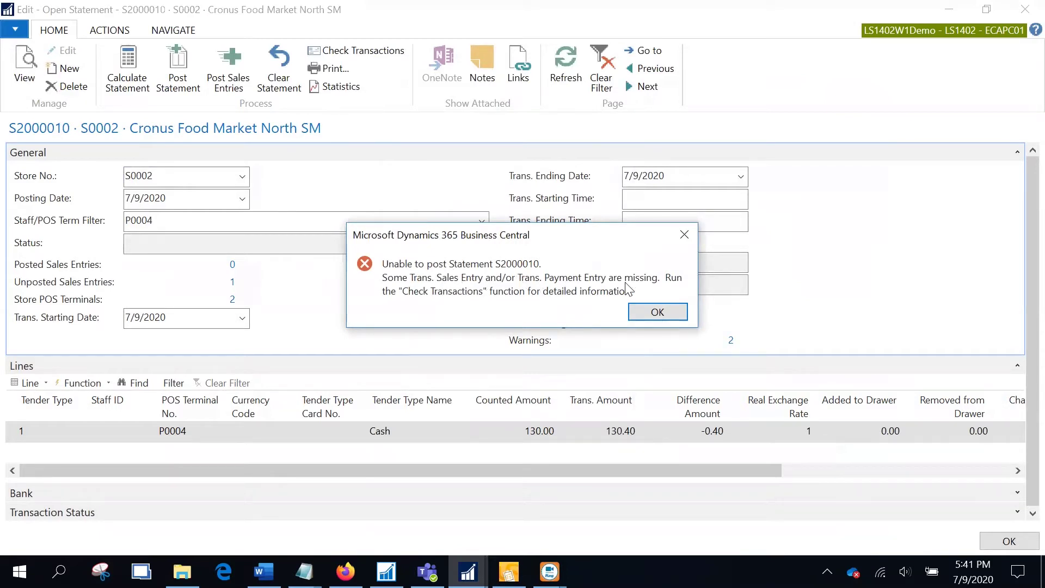
pyautogui.click(658, 314)
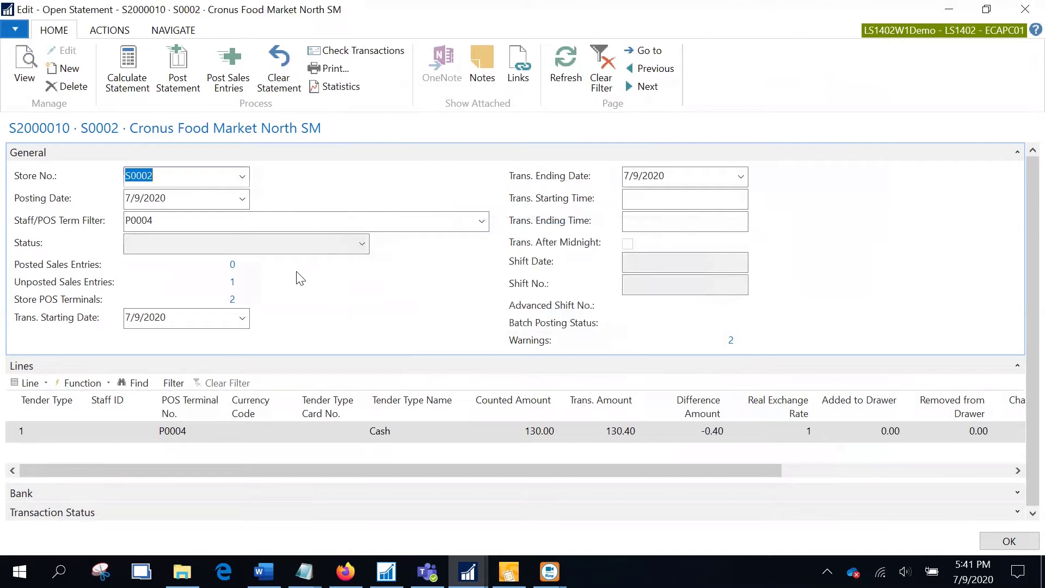
# Step: Preview Check Transactions for store S0002, which flags three missing P0004 sales entries, then bring up PULLTRANS
pyautogui.click(351, 51)
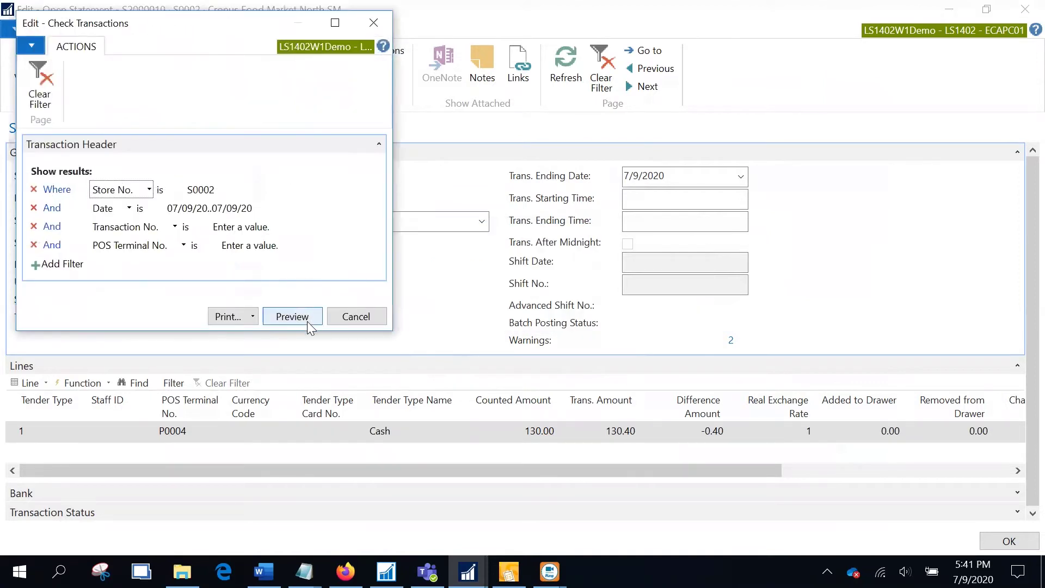
pyautogui.click(306, 319)
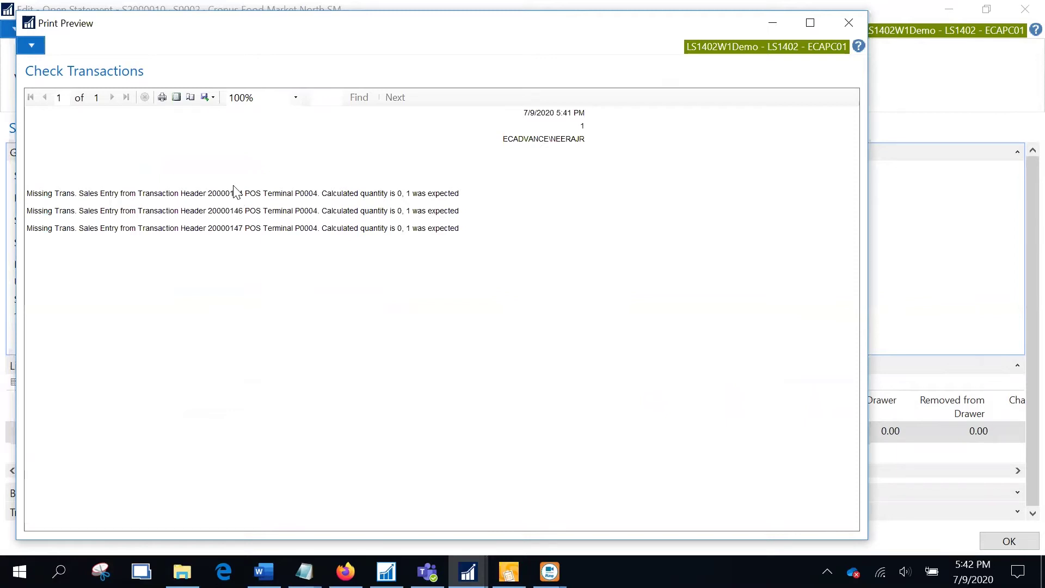
pyautogui.moveTo(468, 572)
pyautogui.click(509, 481)
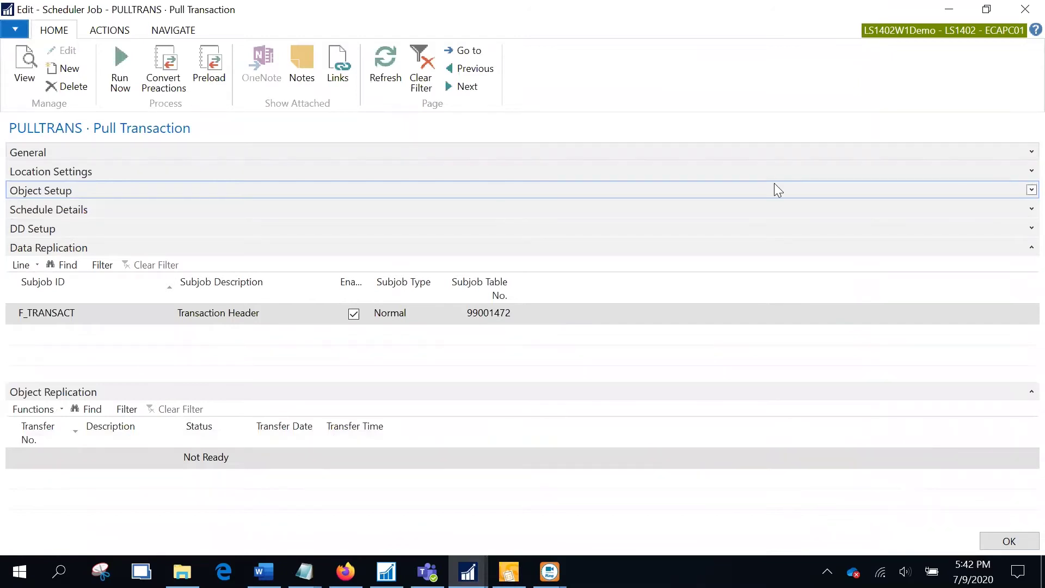
# Step: Check the job's STORE-to-HO location codes and open the F_TRANSACT Transaction Header subjob card
pyautogui.click(1031, 171)
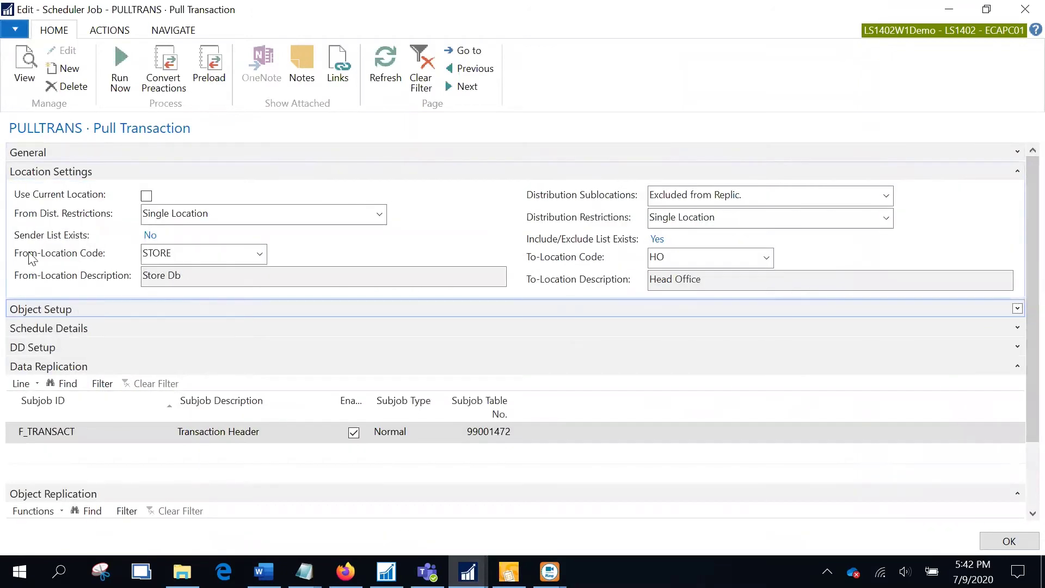
pyautogui.click(166, 254)
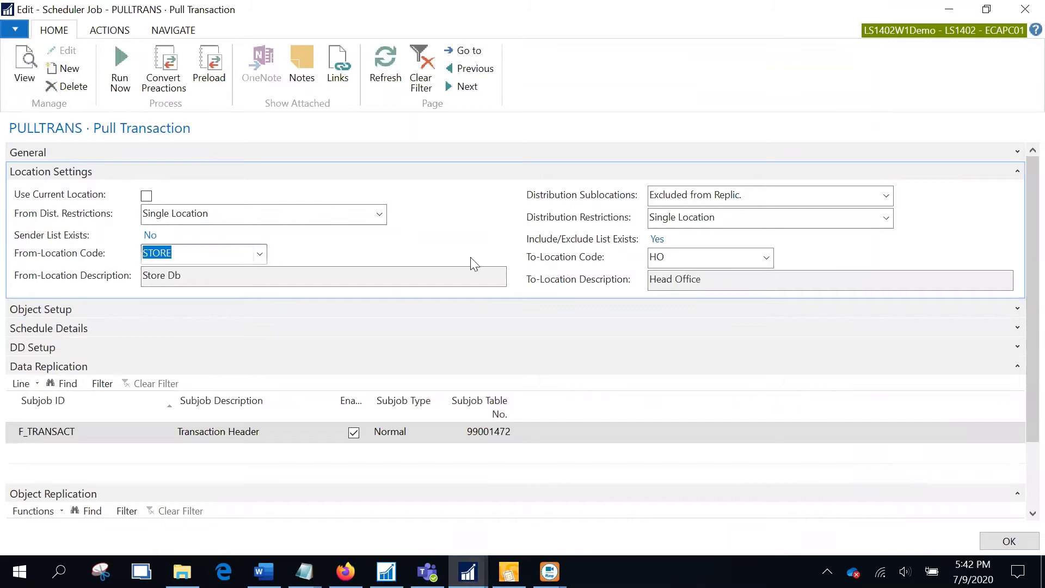
pyautogui.click(667, 254)
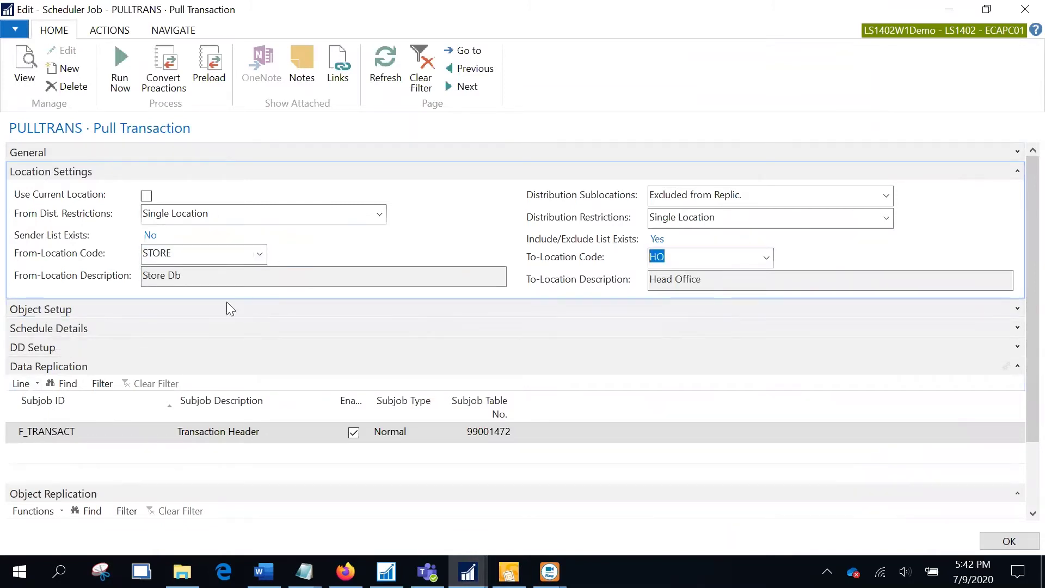
pyautogui.click(22, 384)
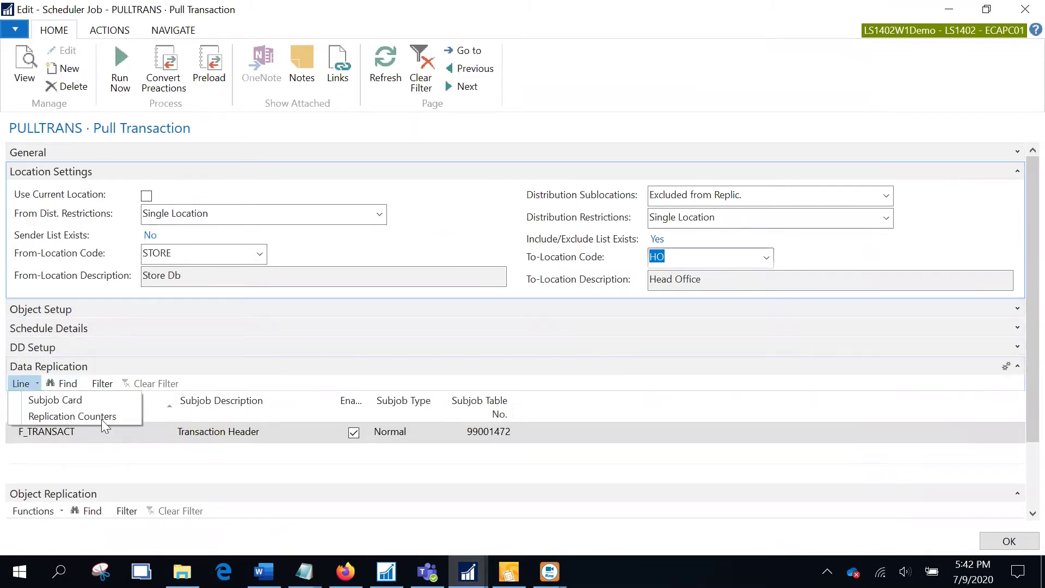
pyautogui.click(99, 398)
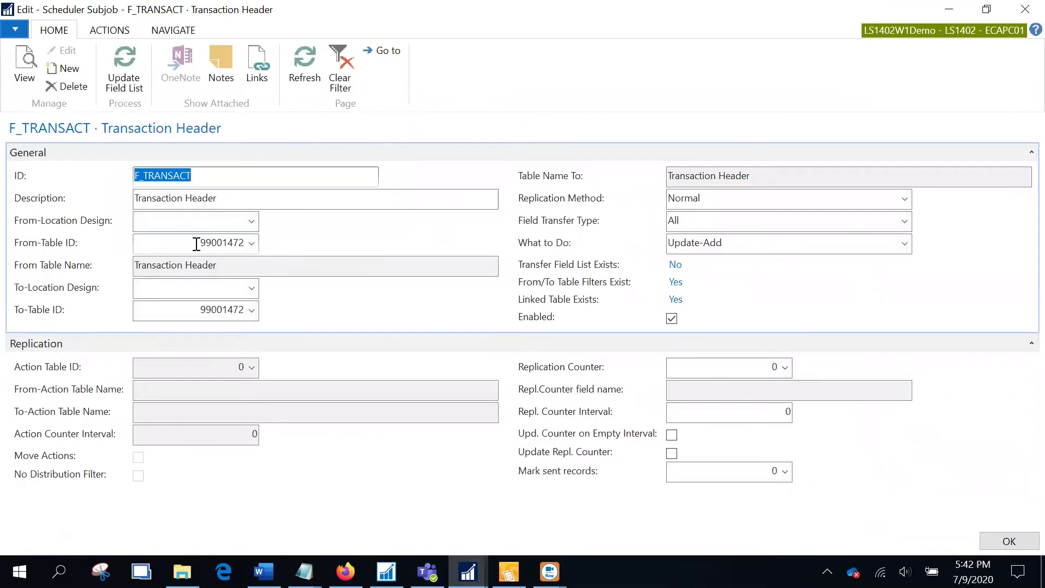
# Step: Review F_TRANSACT's 99001472 table mapping, keeping replication method Normal and Update-Add
pyautogui.click(239, 242)
pyautogui.click(212, 310)
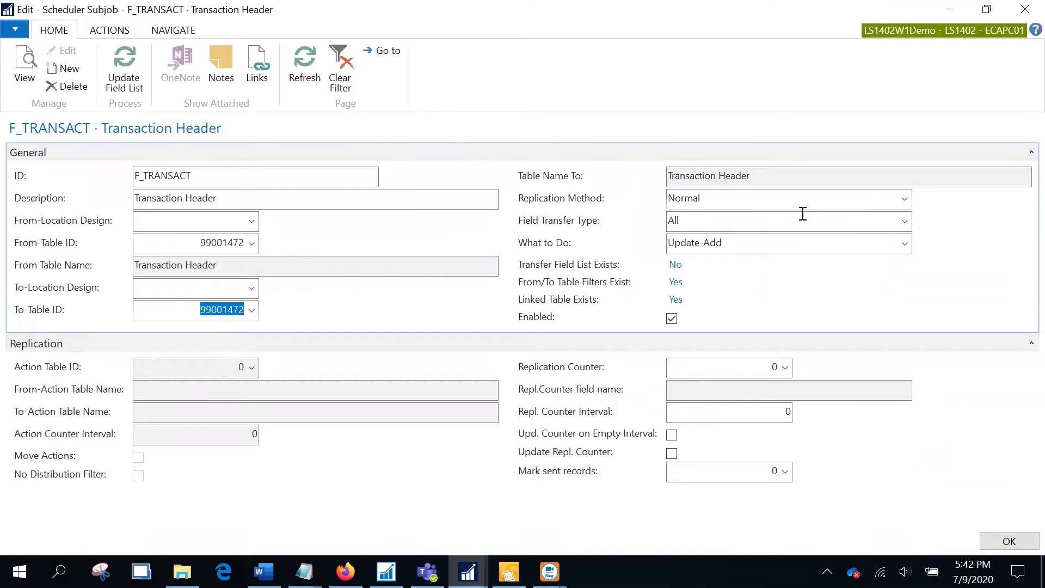
pyautogui.click(904, 199)
pyautogui.click(904, 199)
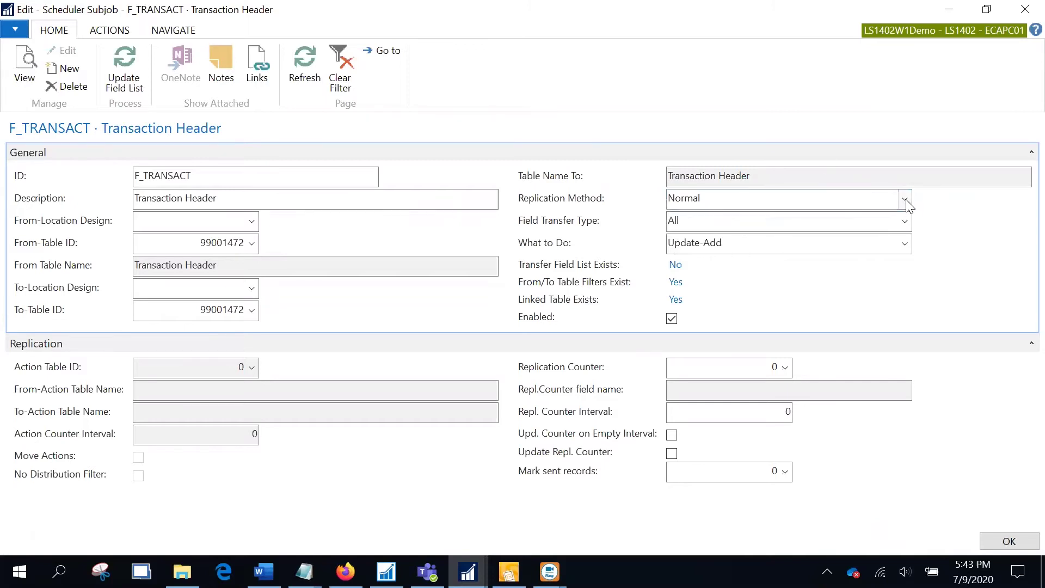
pyautogui.click(905, 242)
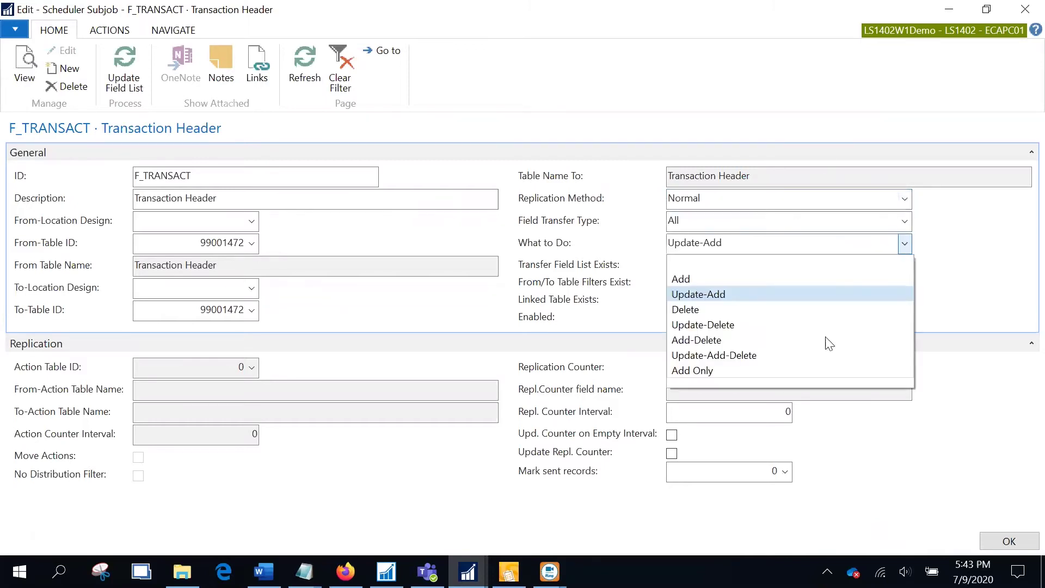
pyautogui.click(965, 284)
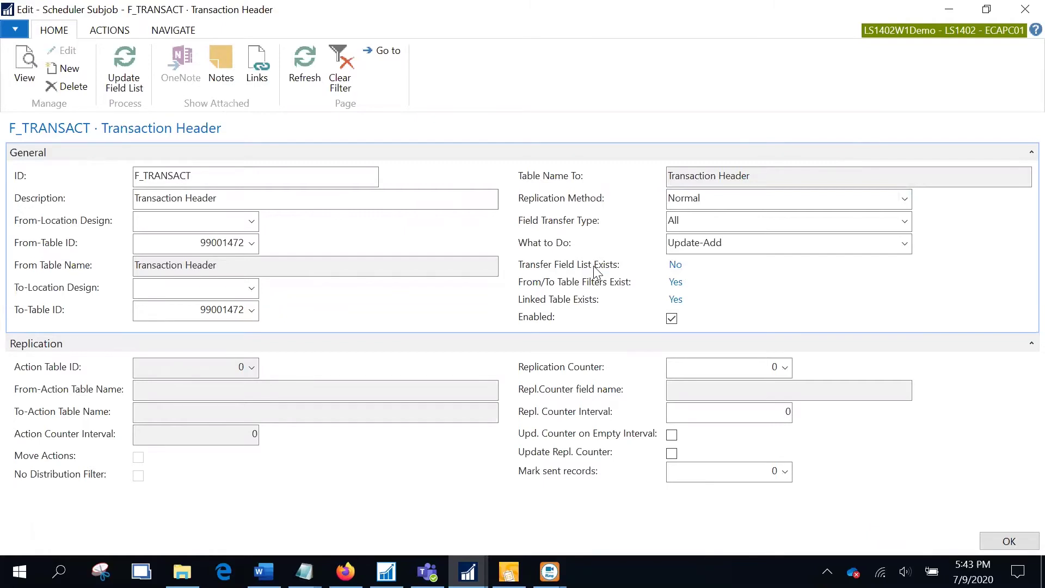
pyautogui.click(188, 31)
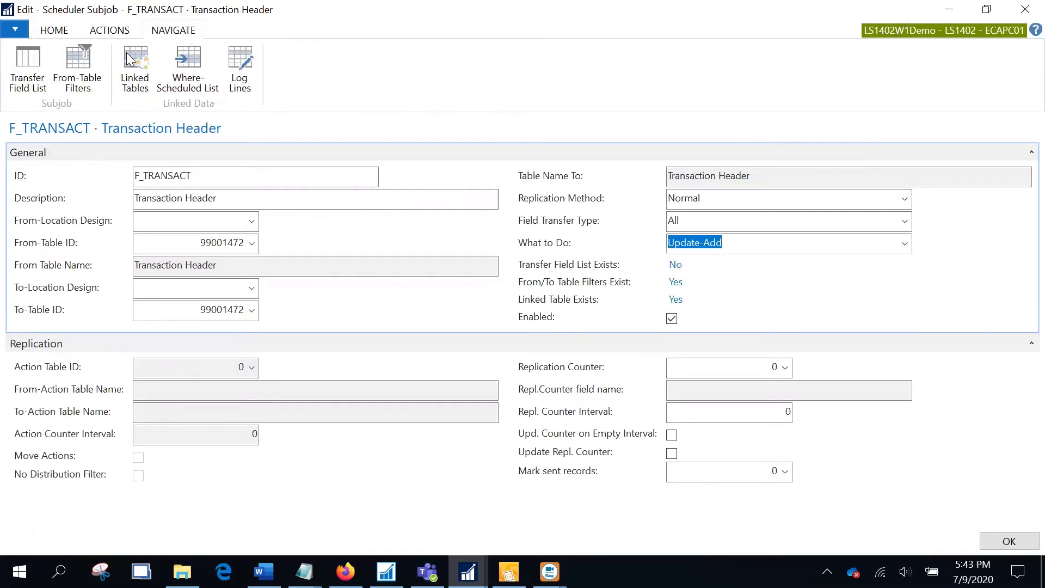
pyautogui.click(86, 74)
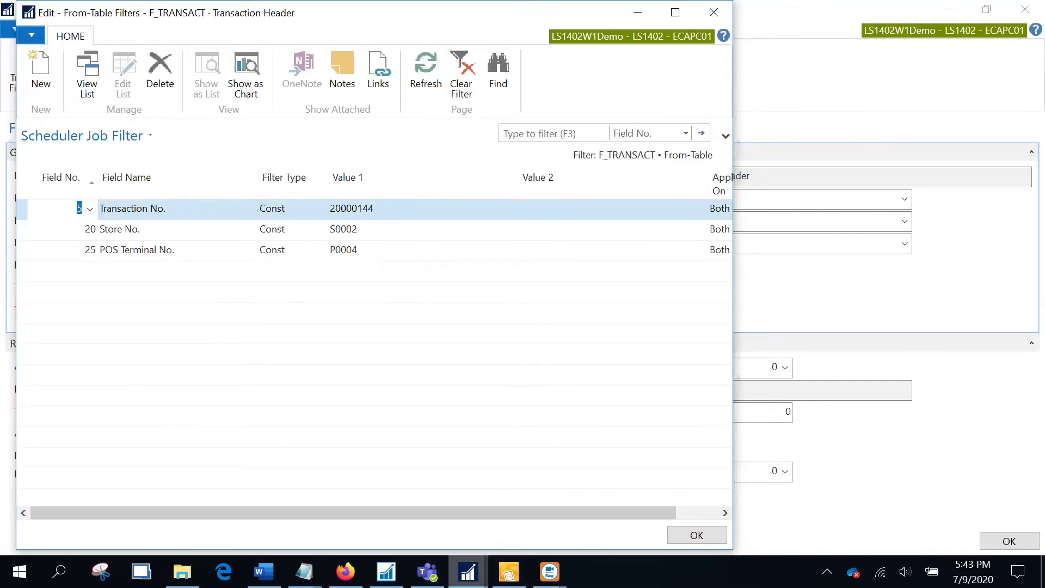
pyautogui.click(468, 572)
pyautogui.click(500, 531)
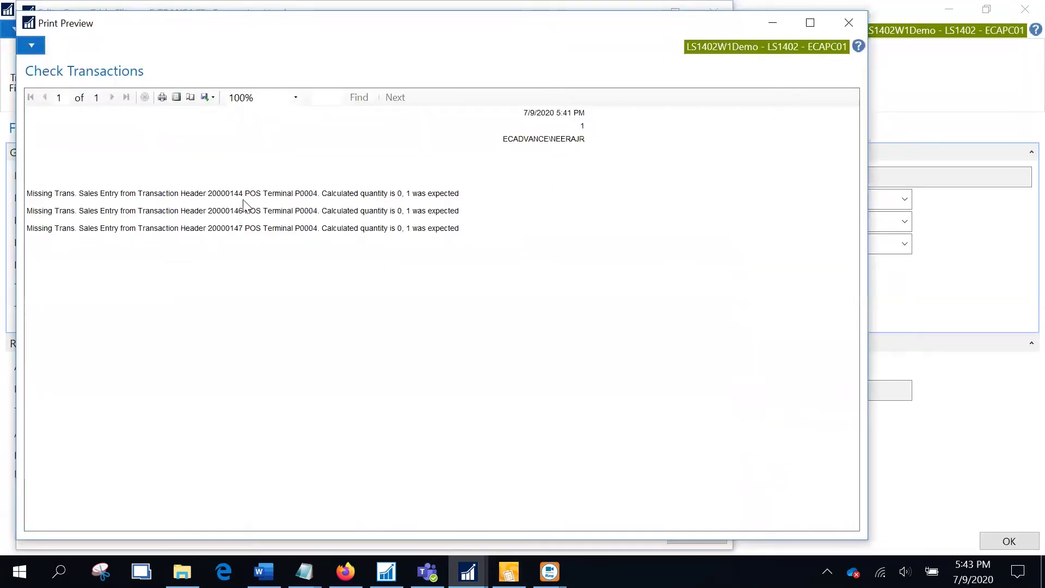
pyautogui.click(469, 571)
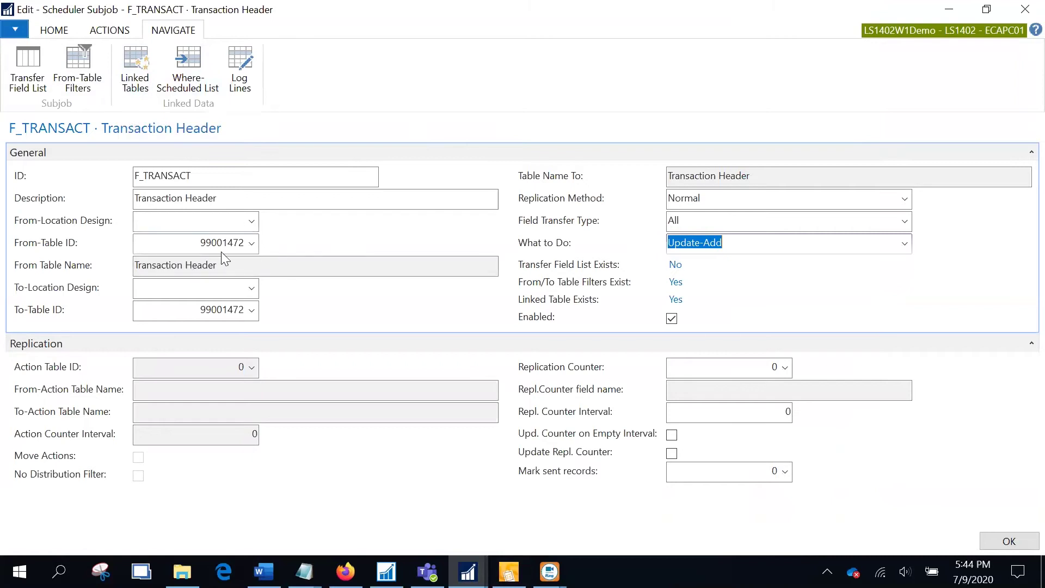
# Step: Open F_TRANSACT's linked tables and step through them, returning to table 99001465
pyautogui.click(136, 66)
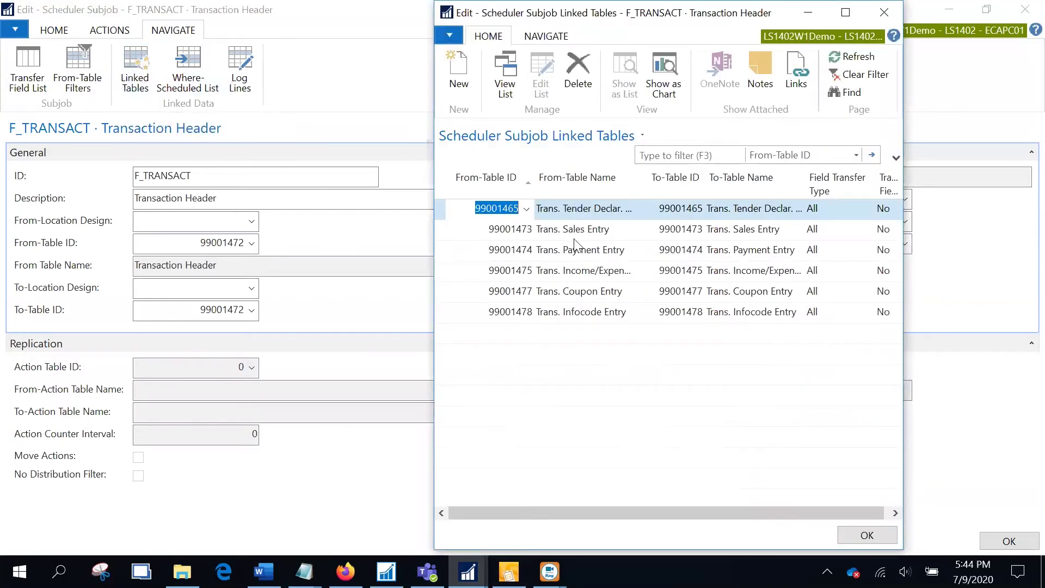
pyautogui.press('Down')
pyautogui.press('Down')
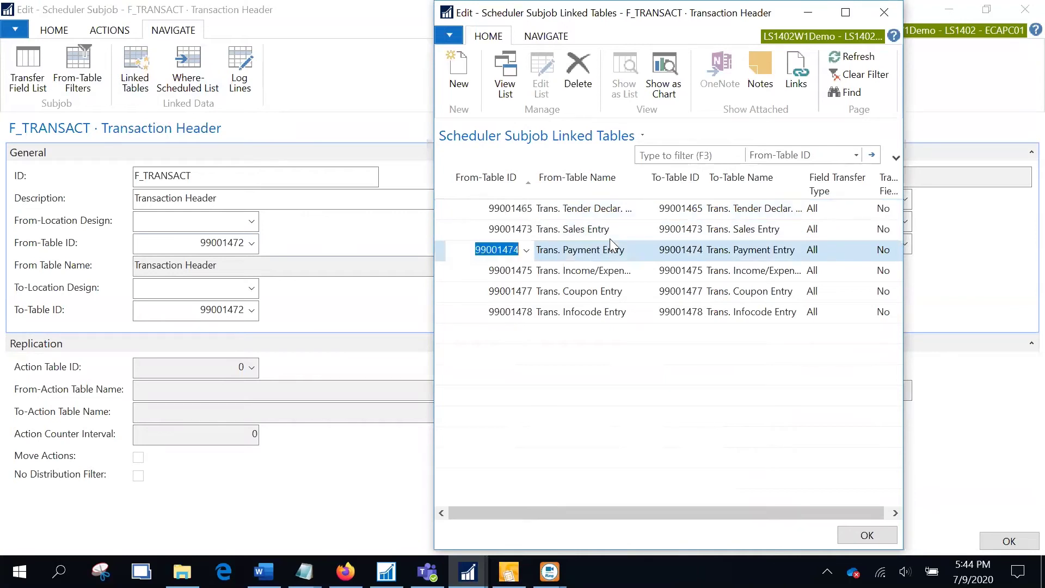
pyautogui.press('Down')
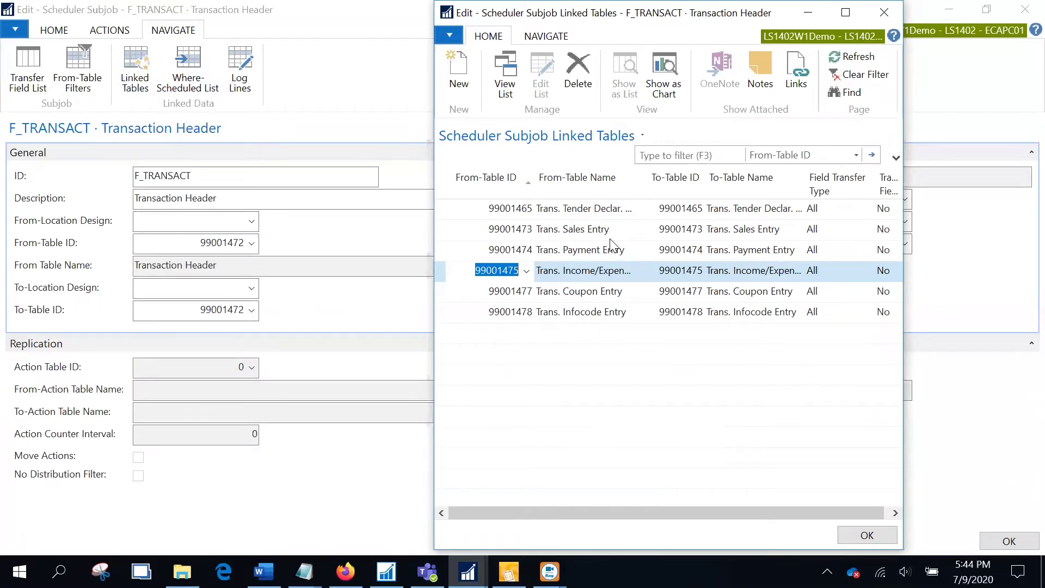
pyautogui.press('Up')
pyautogui.press('Up')
pyautogui.press('Up')
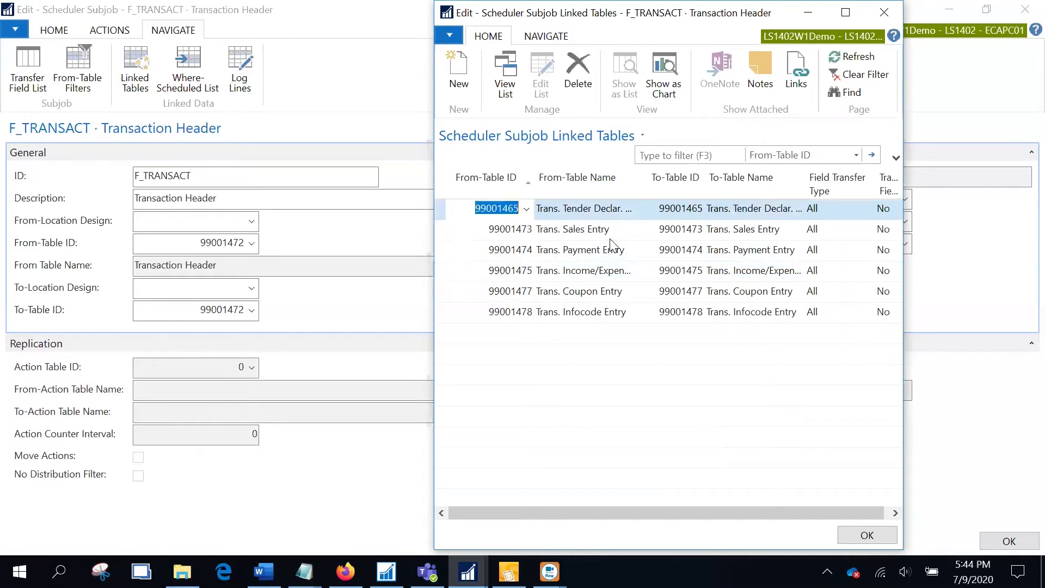
pyautogui.scroll(-1, 511, 46)
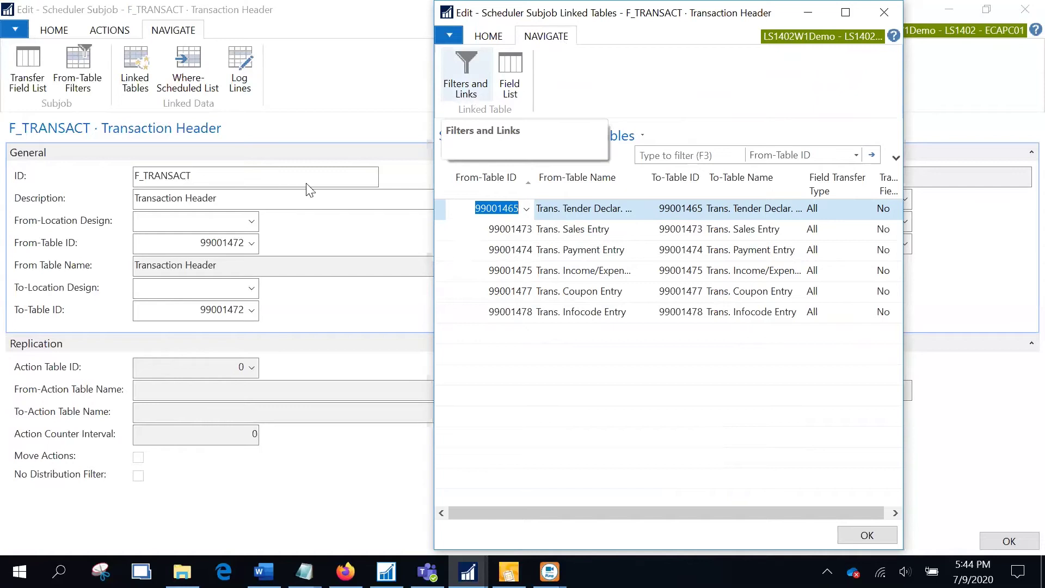
# Step: Inspect the linking fields of linked table 99001465
pyautogui.click(466, 90)
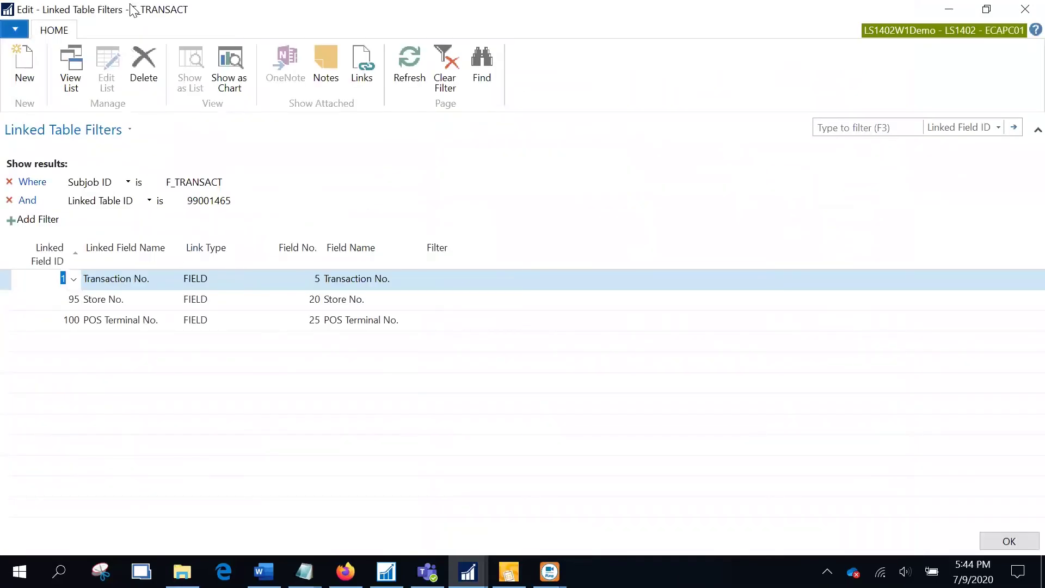
pyautogui.doubleClick(133, 10)
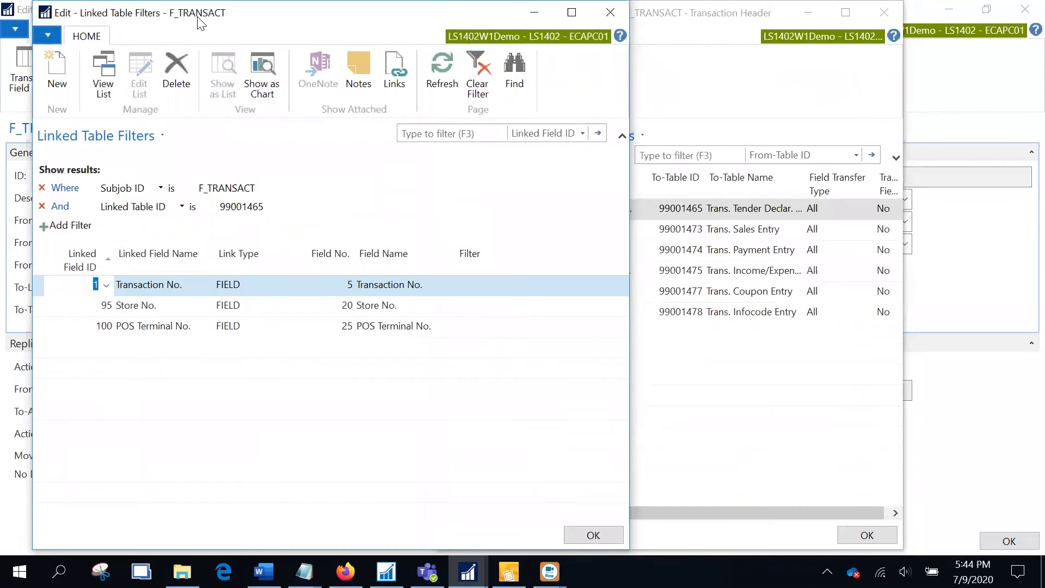
pyautogui.moveTo(198, 18); pyautogui.dragTo(769, 99)
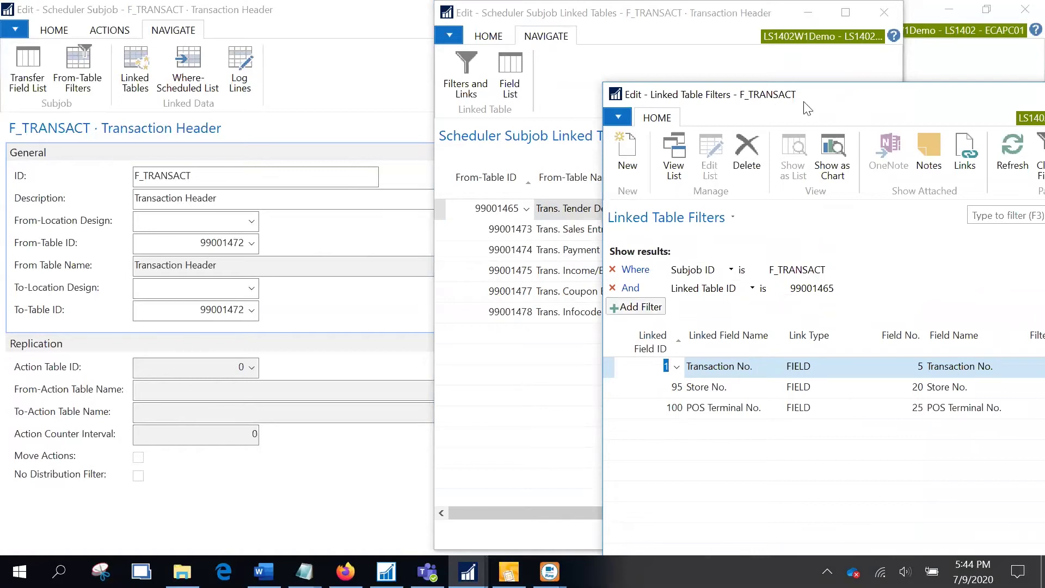
pyautogui.moveTo(842, 98); pyautogui.dragTo(608, 101)
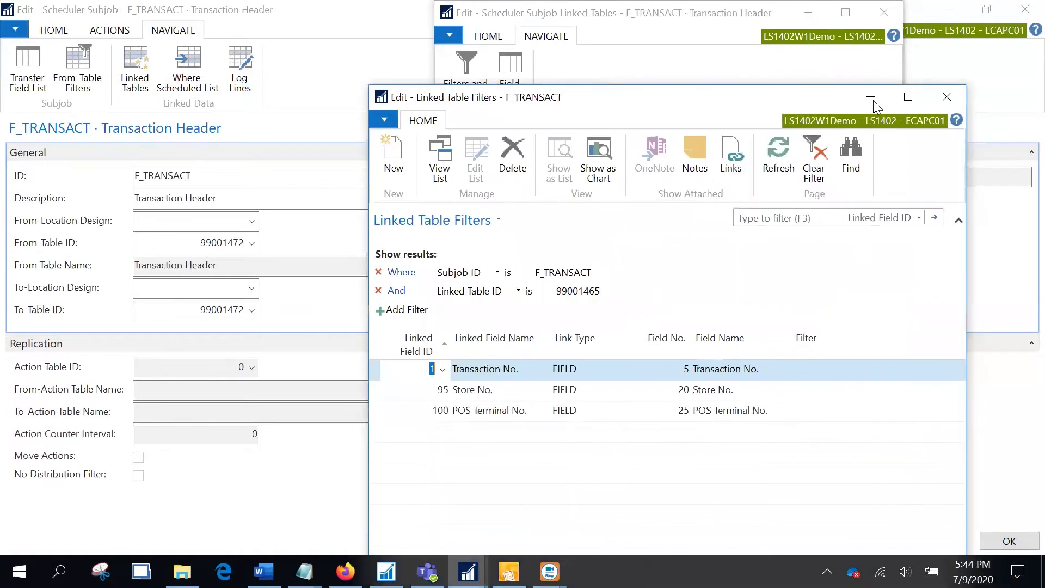
pyautogui.click(961, 103)
# Step: Inspect the linking fields of table 99001475, then close the Linked Tables list
pyautogui.press('Down')
pyautogui.press('Down')
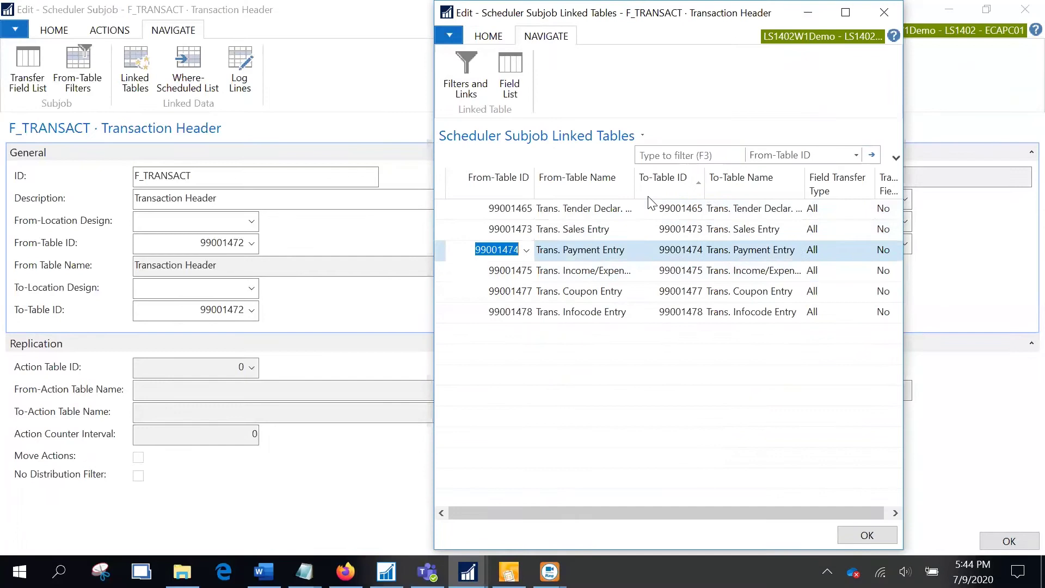
pyautogui.press('Down')
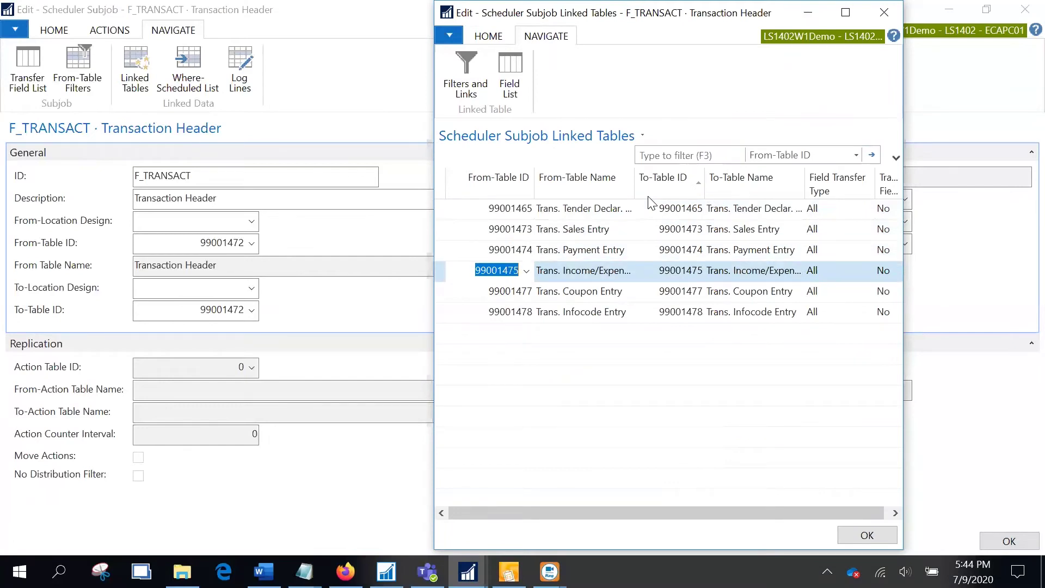
pyautogui.click(474, 91)
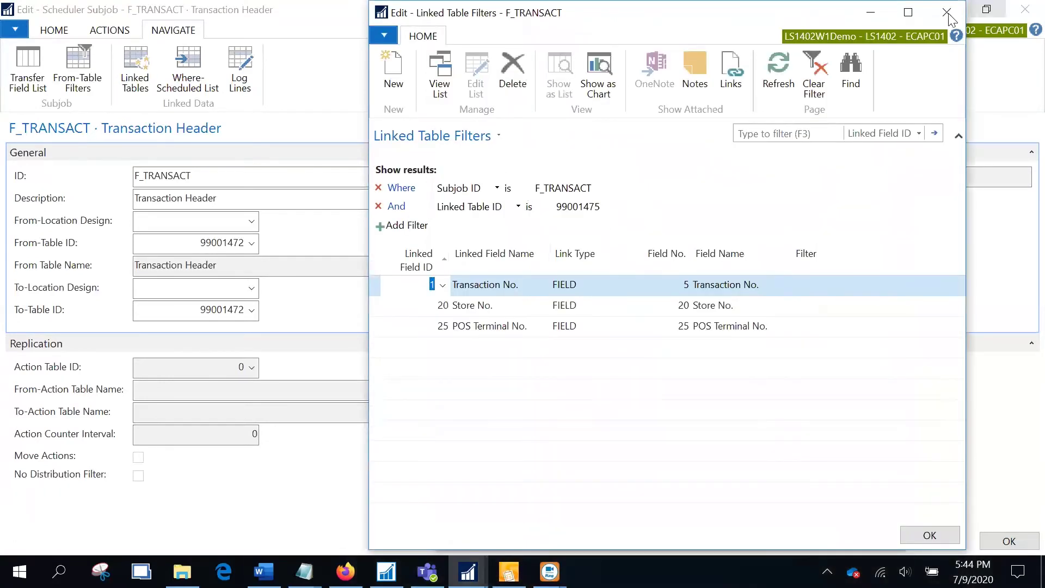
pyautogui.moveTo(808, 17); pyautogui.dragTo(763, 137)
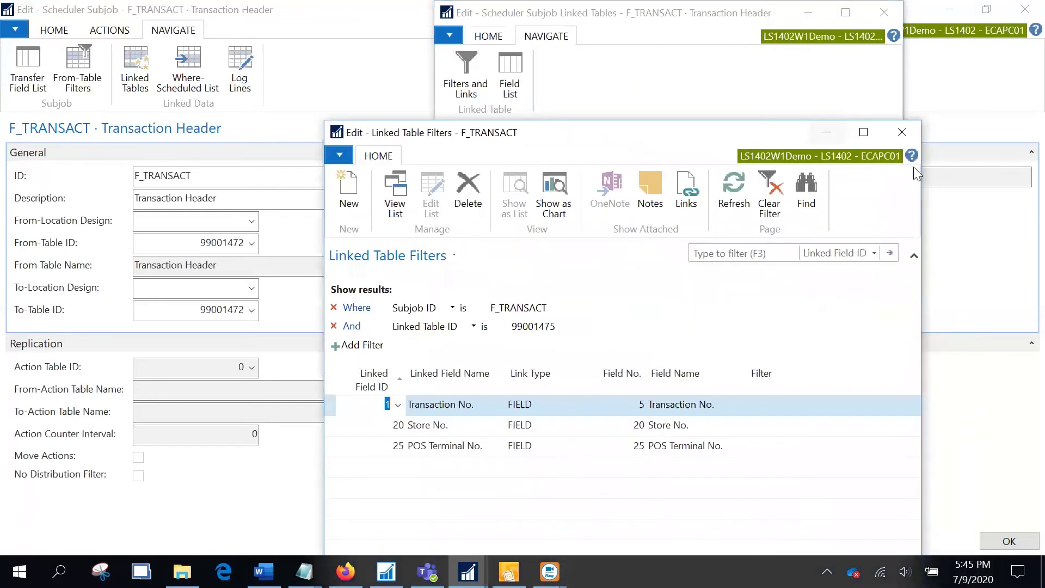
pyautogui.click(901, 133)
pyautogui.click(594, 232)
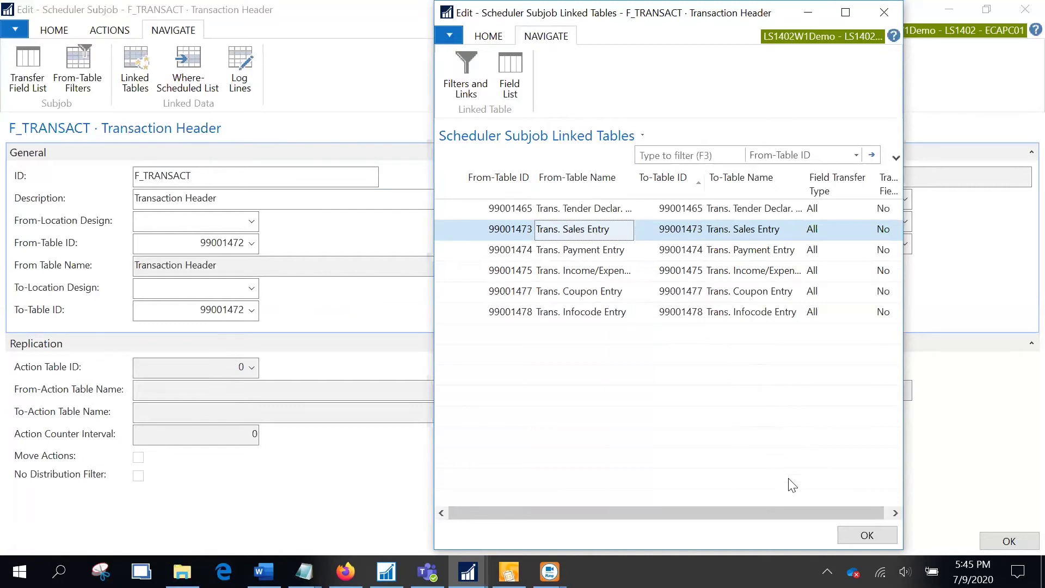
pyautogui.click(867, 536)
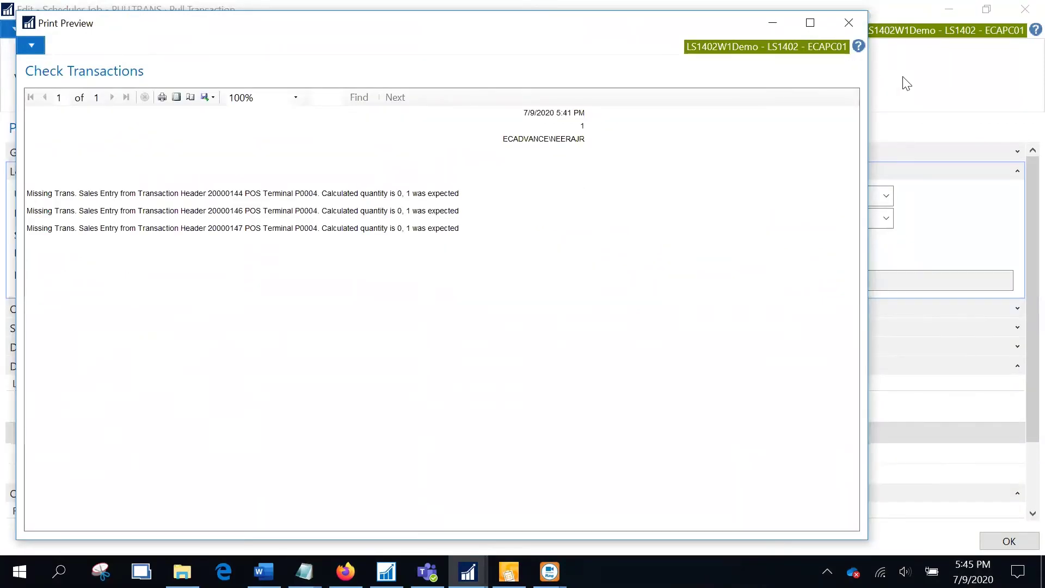
# Step: Run PULLTRANS and confirm Job Monitor pack 115: 3 records, 1 inserted, 2 modified
pyautogui.click(848, 23)
pyautogui.click(120, 68)
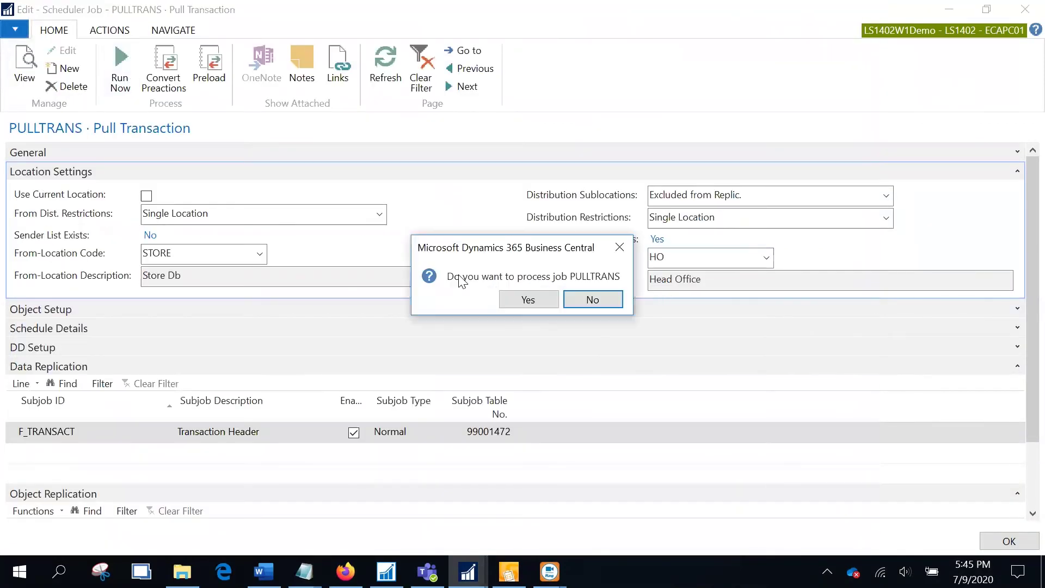
pyautogui.click(533, 299)
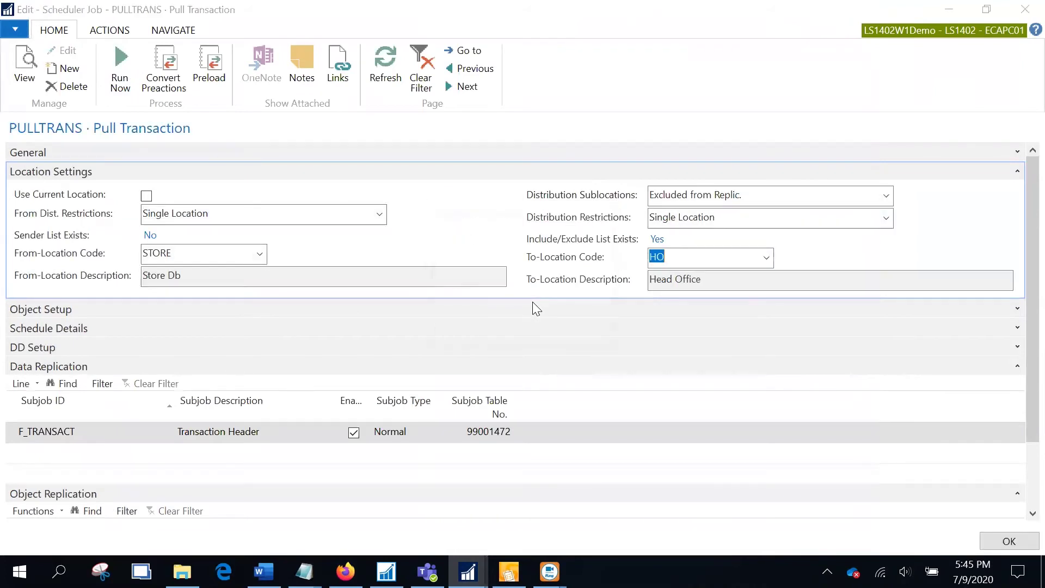
pyautogui.click(569, 301)
pyautogui.click(509, 572)
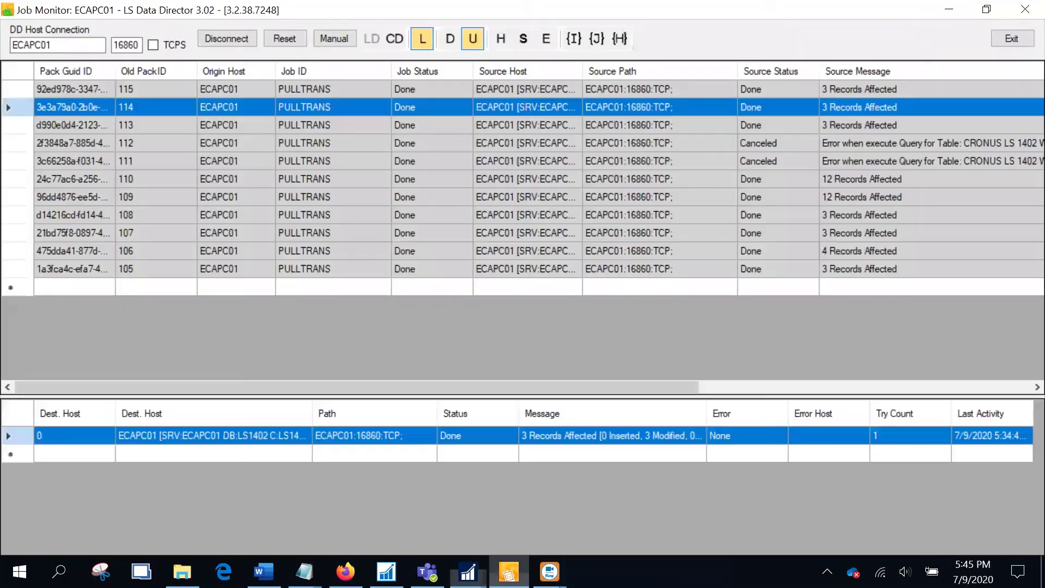
pyautogui.click(501, 94)
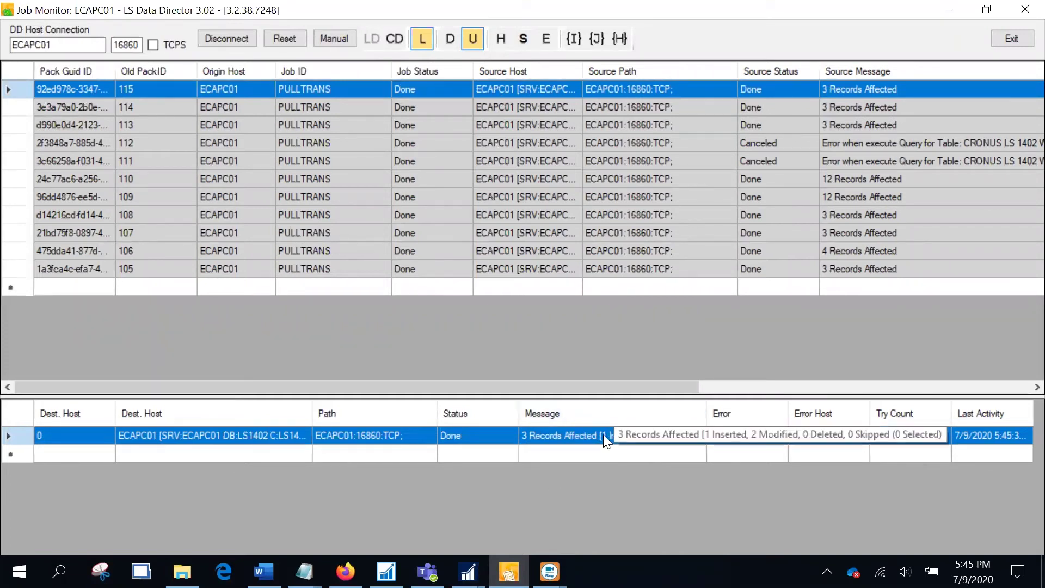
# Step: Close the old Check Transactions report
pyautogui.hotkey('alt', 'Tab')
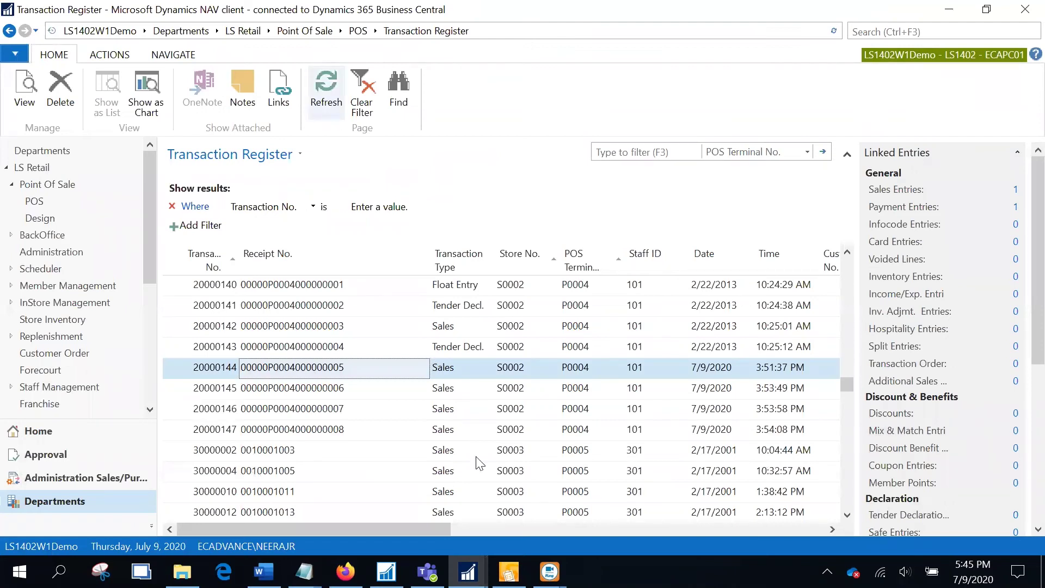
pyautogui.moveTo(468, 571)
pyautogui.click(805, 487)
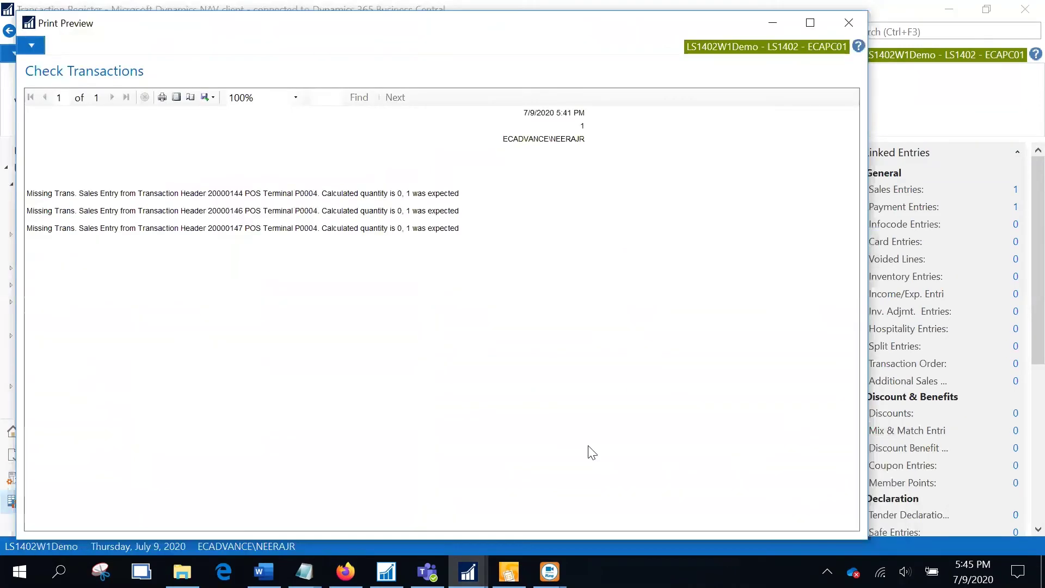
pyautogui.press('Escape')
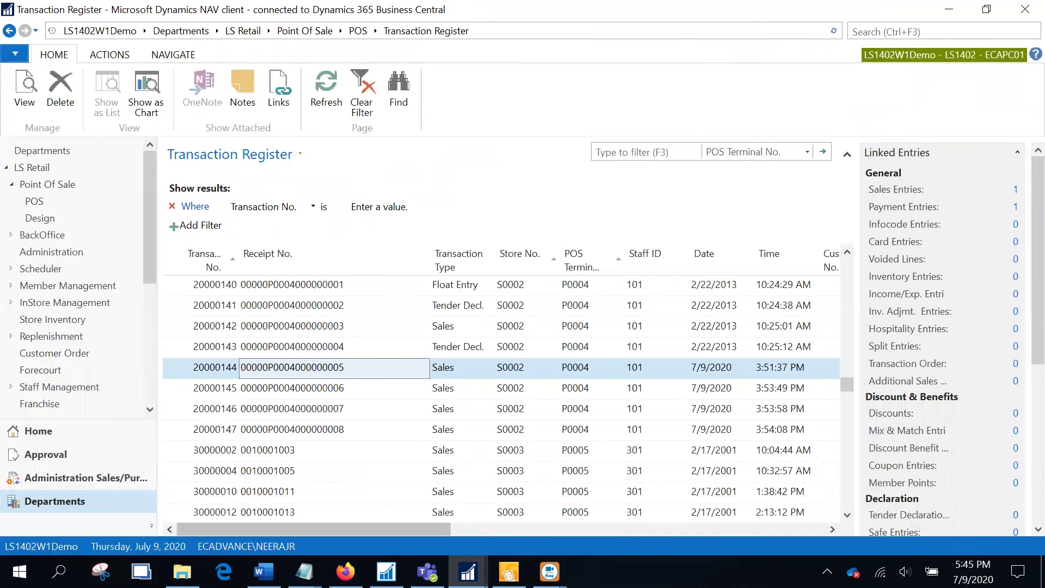
# Step: Recheck statement S2000010's transactions; only 20000146 and 20000147 still lack sales entries
pyautogui.moveTo(468, 572)
pyautogui.click(733, 498)
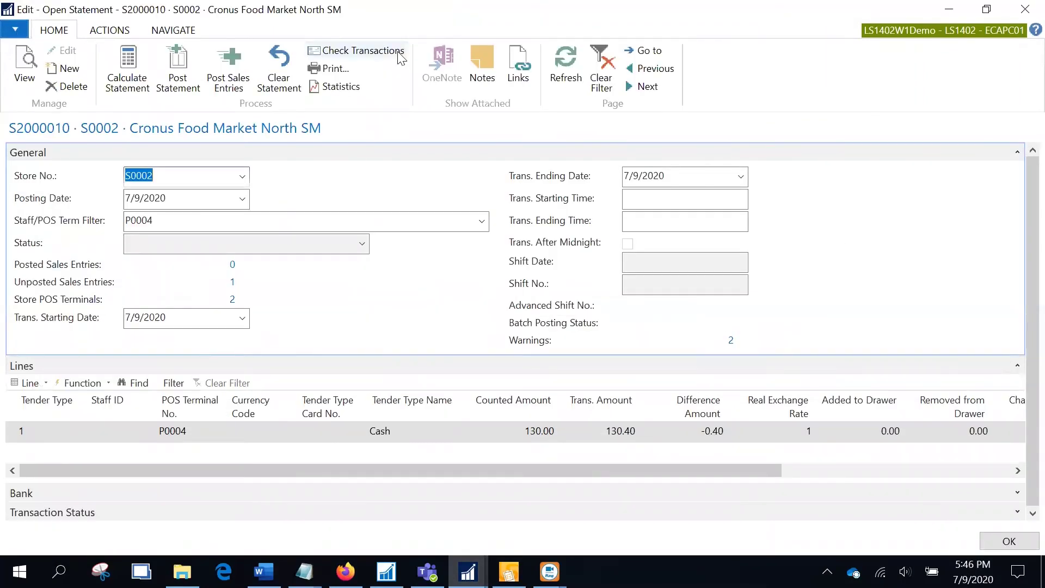
pyautogui.click(359, 50)
pyautogui.click(310, 314)
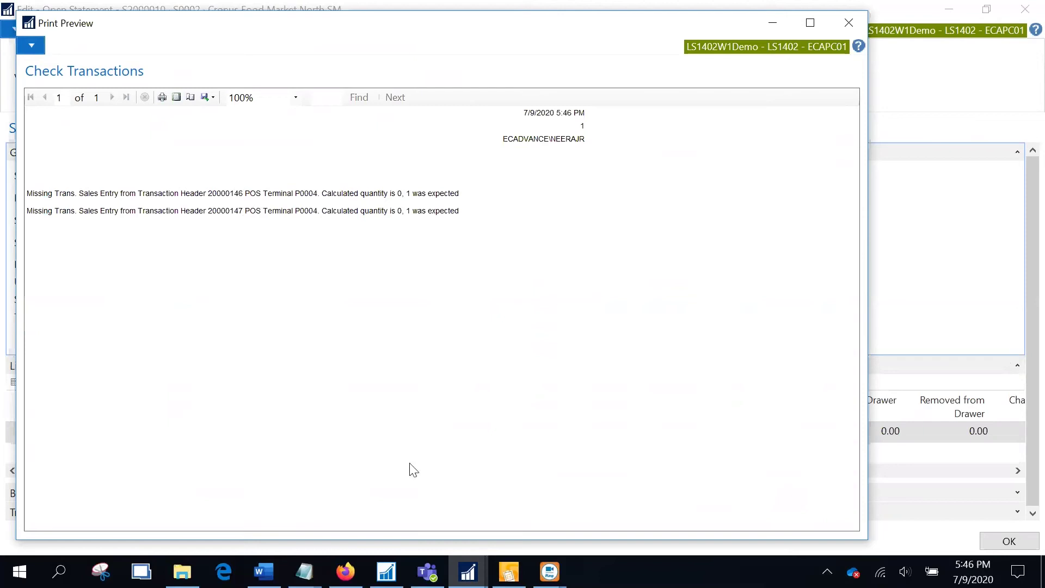
# Step: Open the From-Table Filters of the F_TRANSACT subjob on PULLTRANS
pyautogui.moveTo(468, 571)
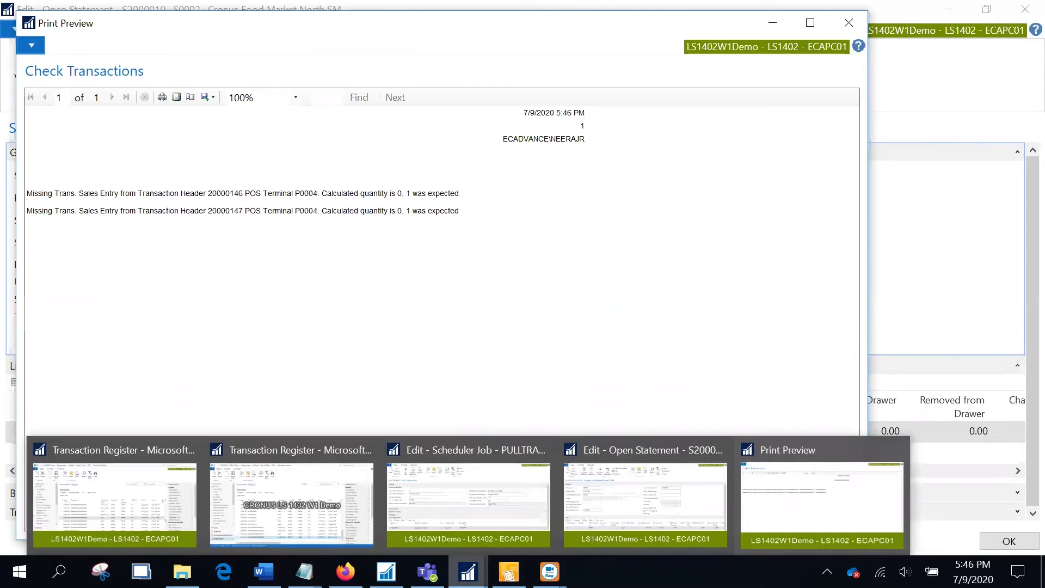
pyautogui.click(422, 472)
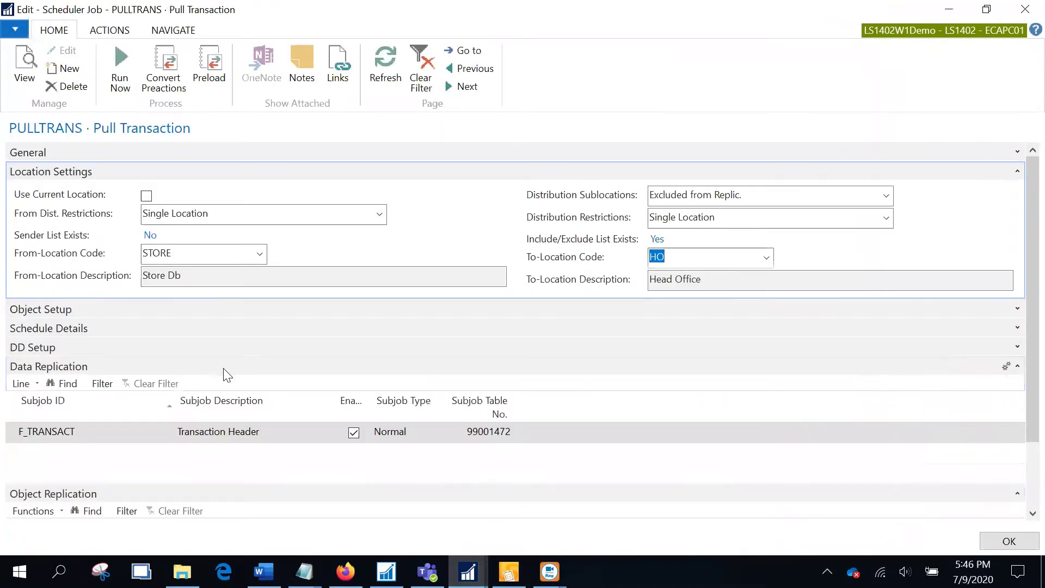
pyautogui.click(22, 383)
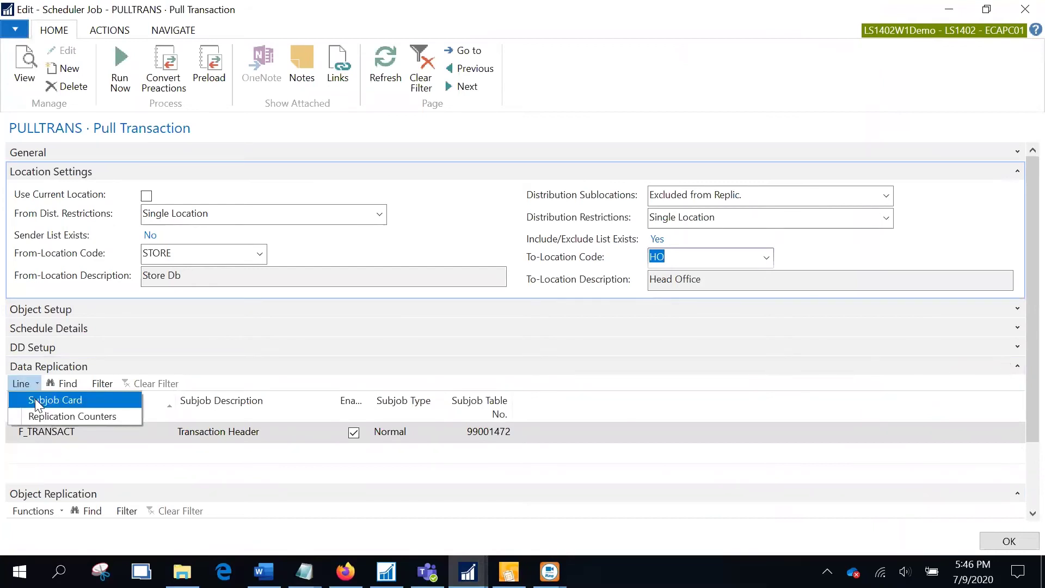
pyautogui.click(36, 401)
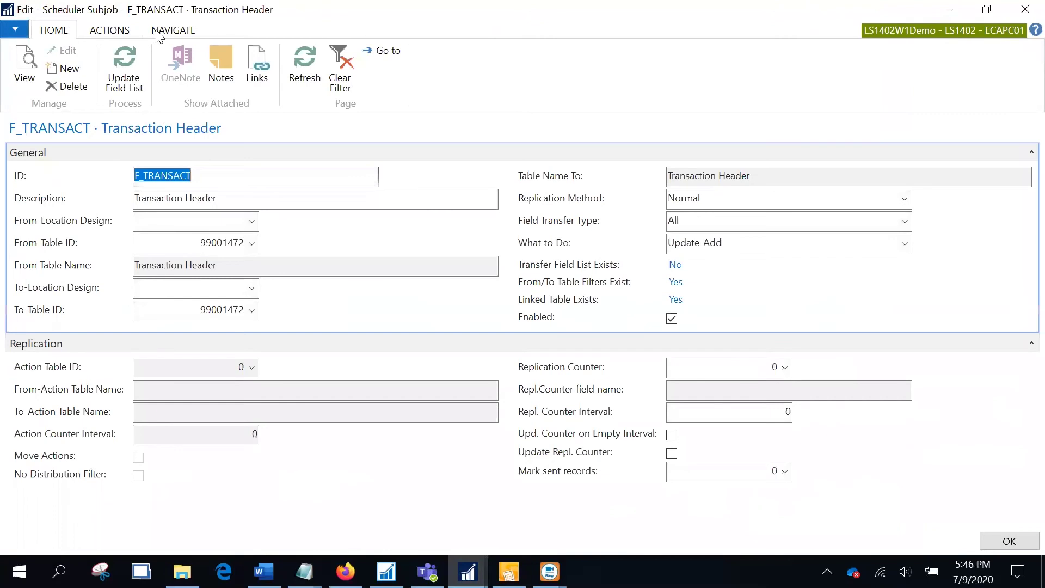
pyautogui.click(161, 31)
pyautogui.click(81, 84)
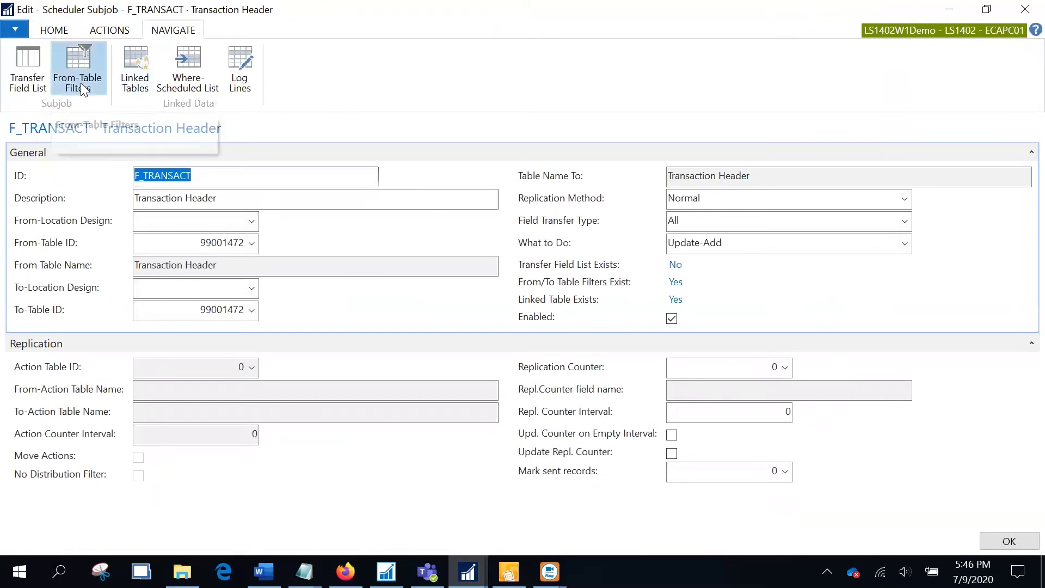
# Step: Make the Transaction No. filter a range from 20000144 to 20000147
pyautogui.press('Tab')
pyautogui.press('Tab')
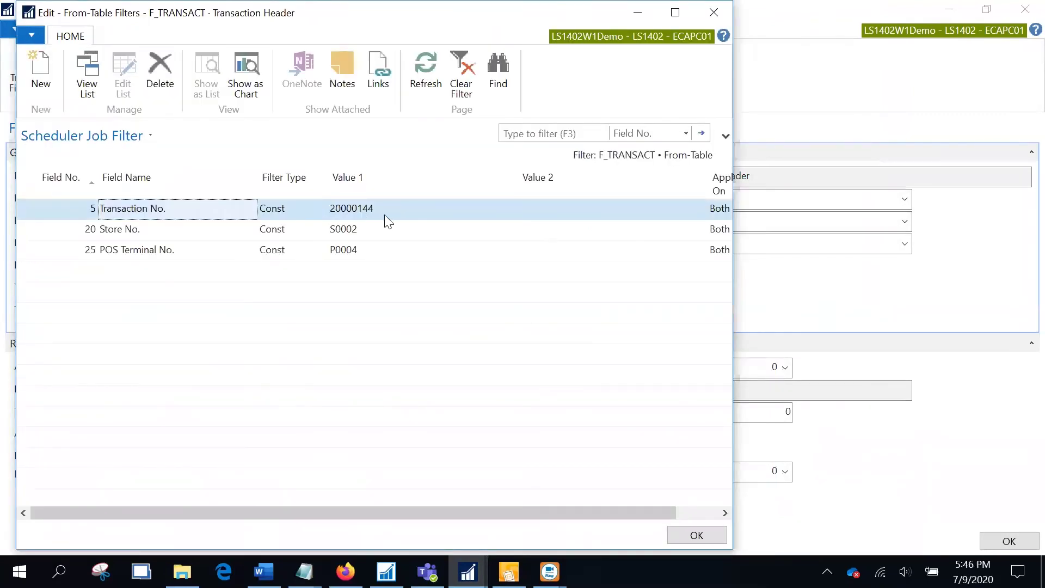
pyautogui.click(319, 209)
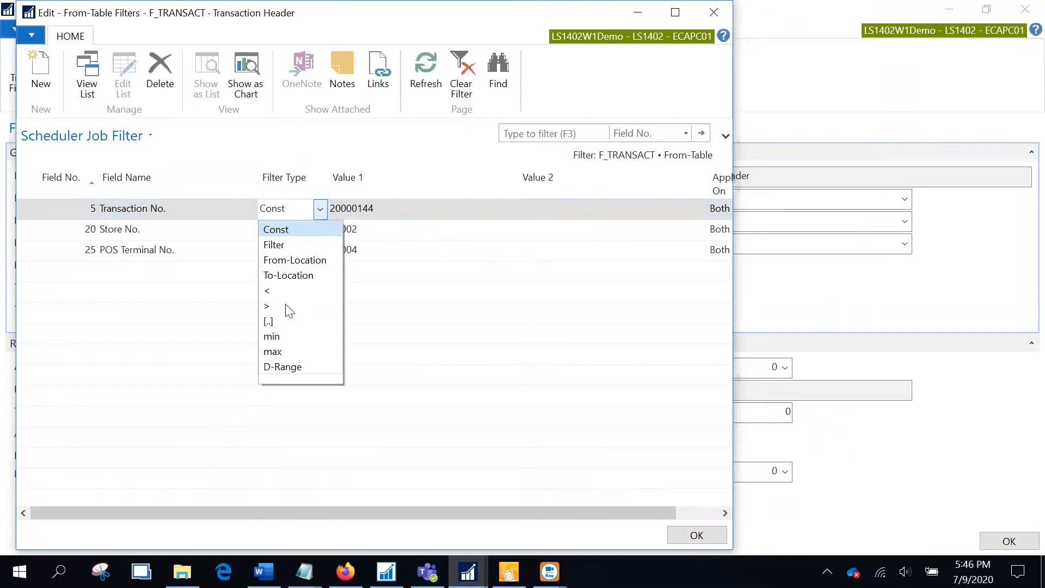
pyautogui.click(280, 320)
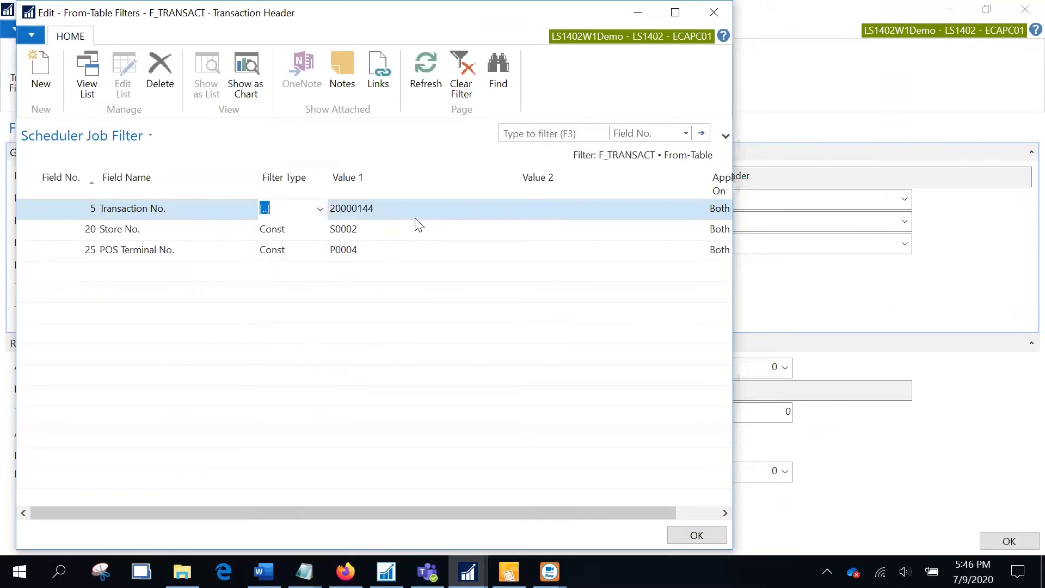
pyautogui.press('Tab')
pyautogui.hotkey('ctrl', 'c')
pyautogui.click(550, 208)
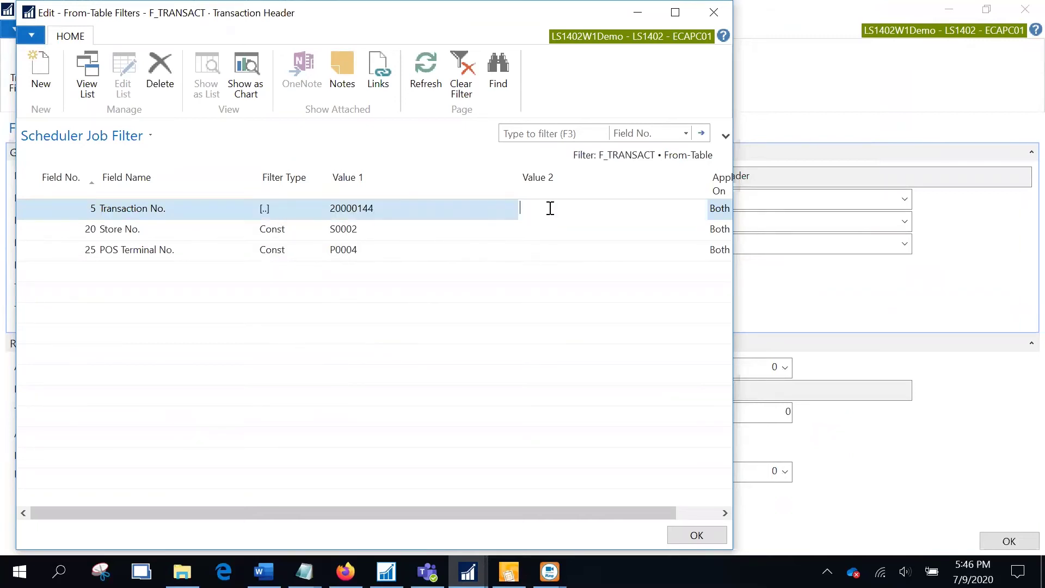
pyautogui.hotkey('ctrl', 'v')
pyautogui.press('Tab')
pyautogui.hotkey('shift', 'Tab')
pyautogui.hotkey('shift', 'Tab')
pyautogui.hotkey('shift', 'Tab')
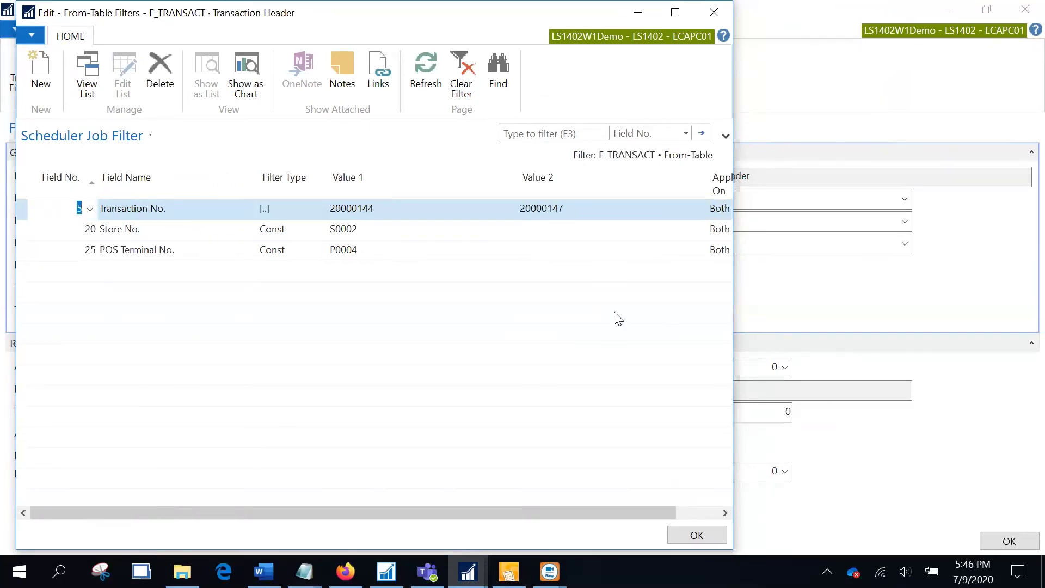
# Step: Rerun PULLTRANS with the new range and confirm pack 116: 12 records, 2 inserted, 10 modified
pyautogui.click(691, 536)
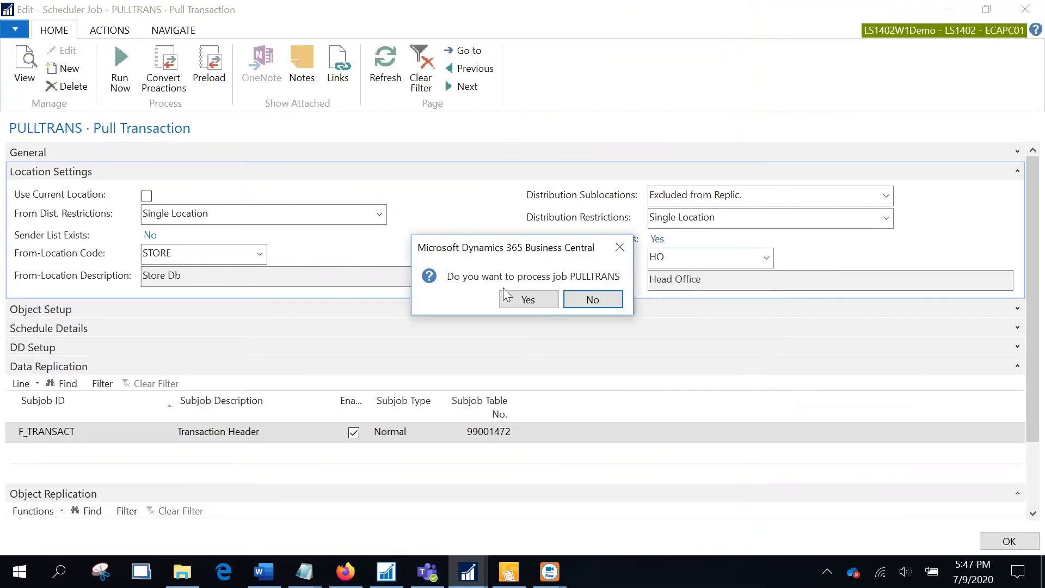
pyautogui.click(523, 302)
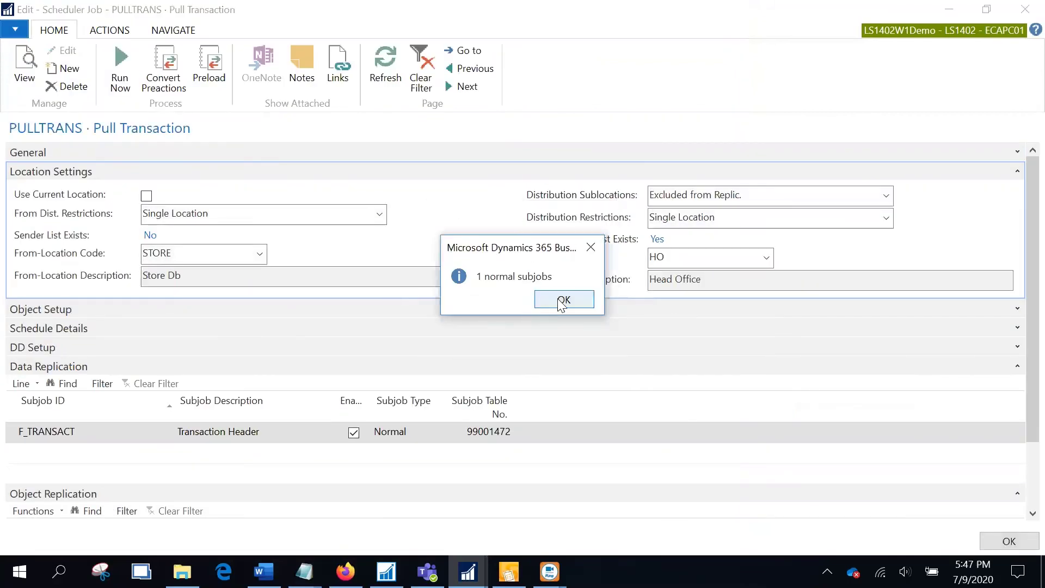
pyautogui.click(561, 301)
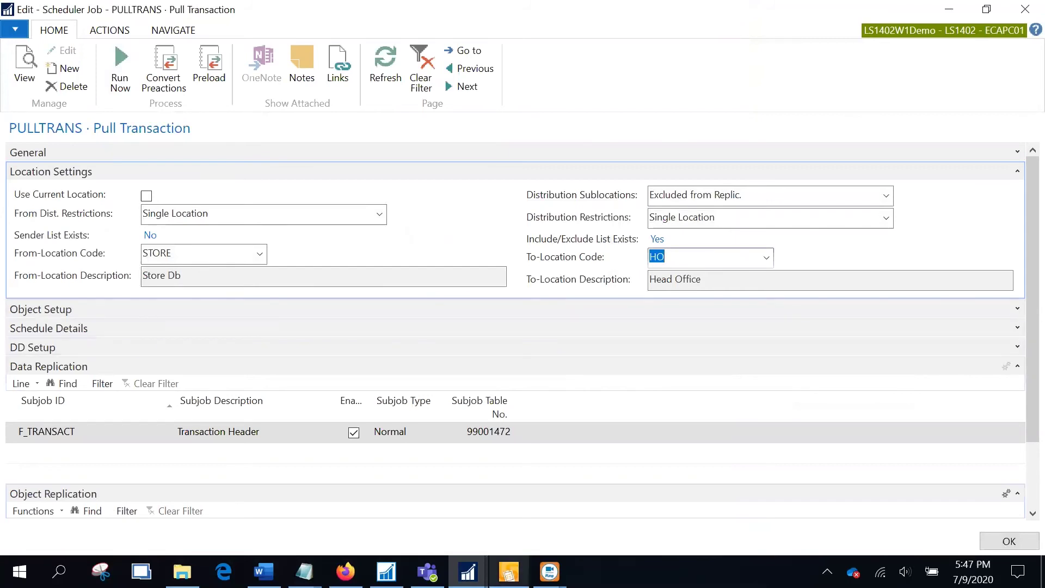
pyautogui.click(508, 572)
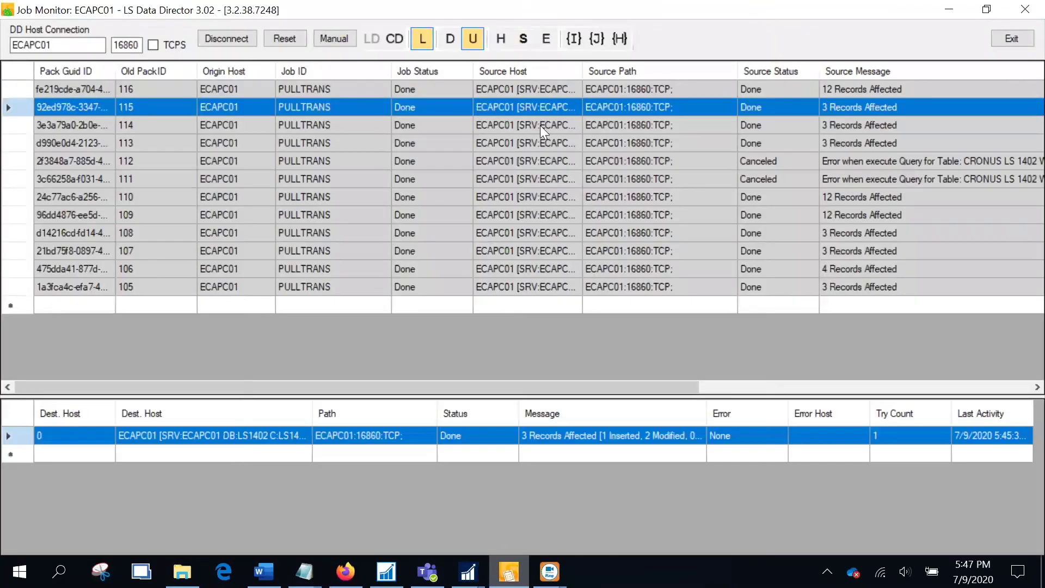
pyautogui.click(529, 91)
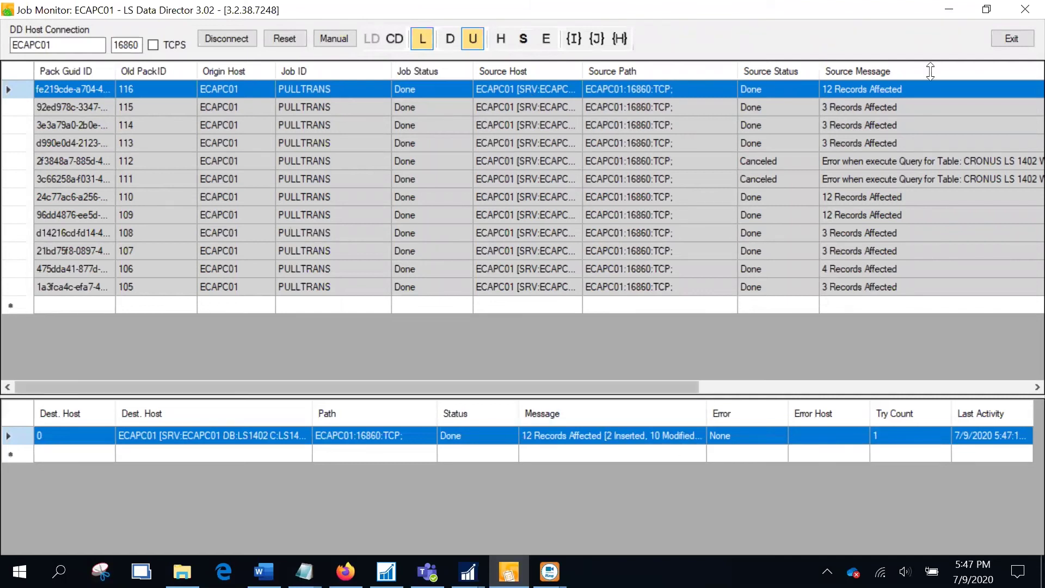
# Step: Bring open statement S2000010 back to the front
pyautogui.moveTo(468, 572)
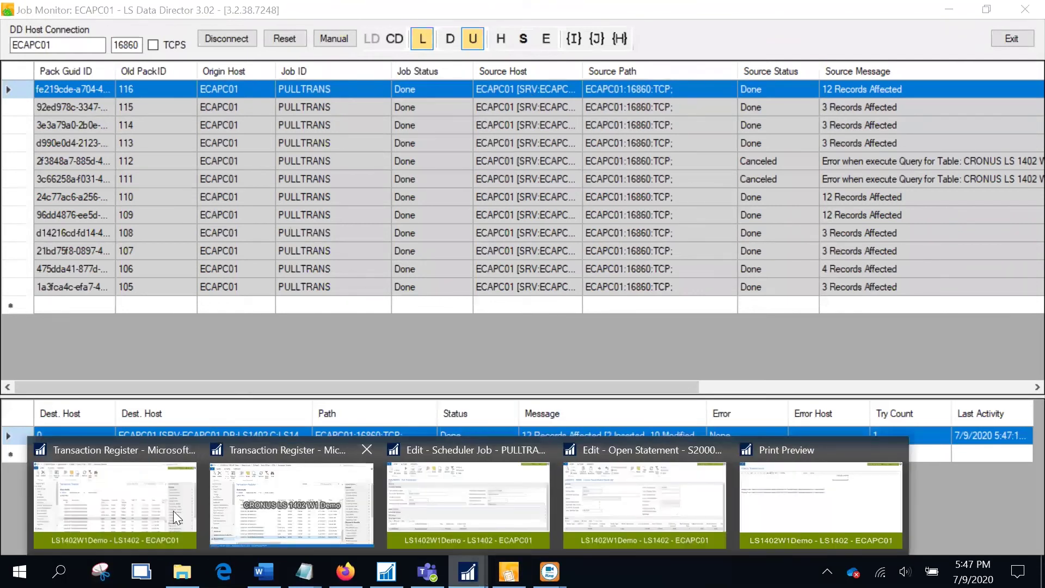
pyautogui.click(135, 510)
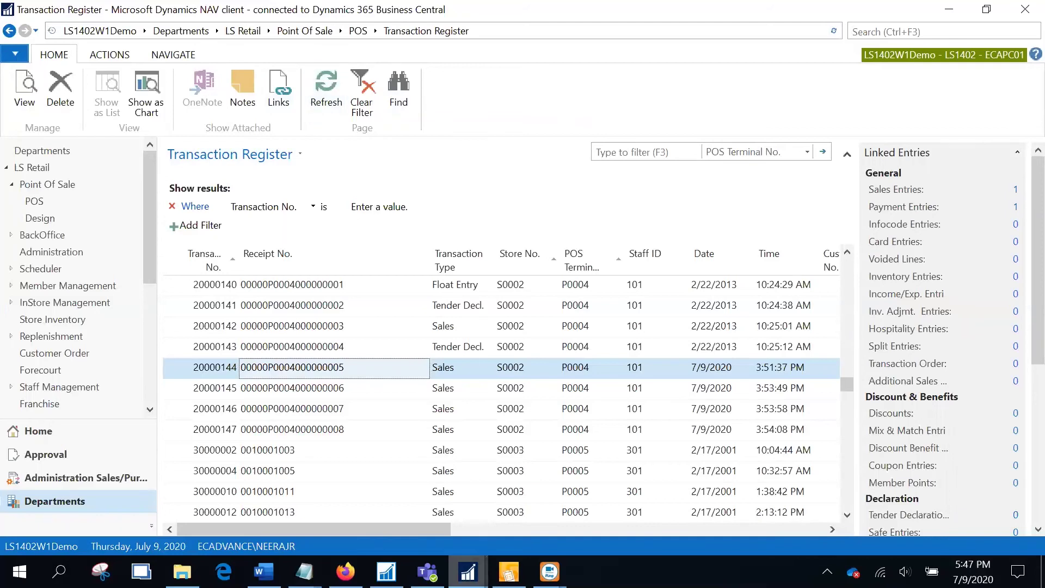
pyautogui.moveTo(468, 571)
pyautogui.moveTo(797, 504)
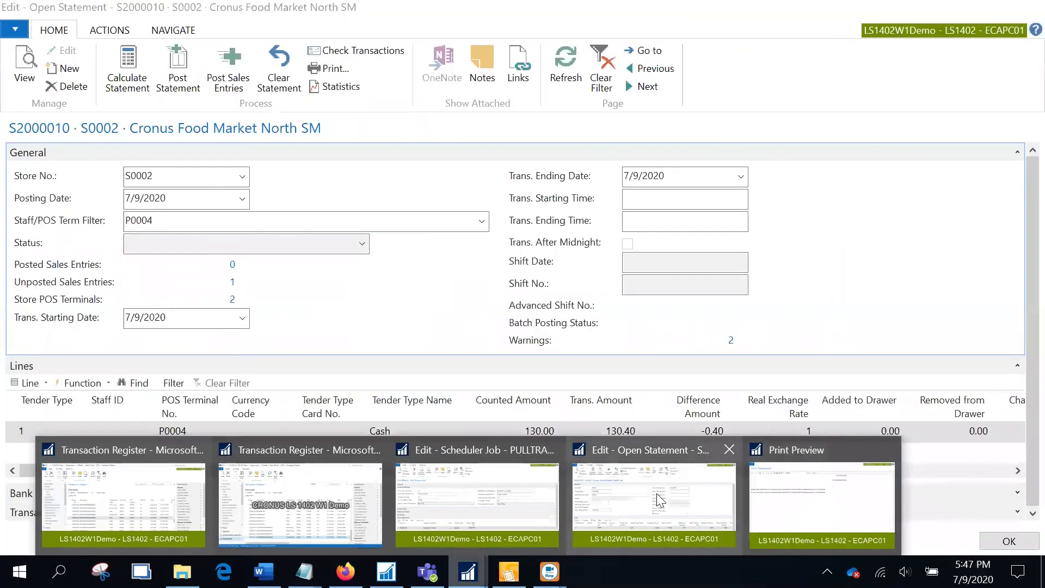
pyautogui.click(656, 493)
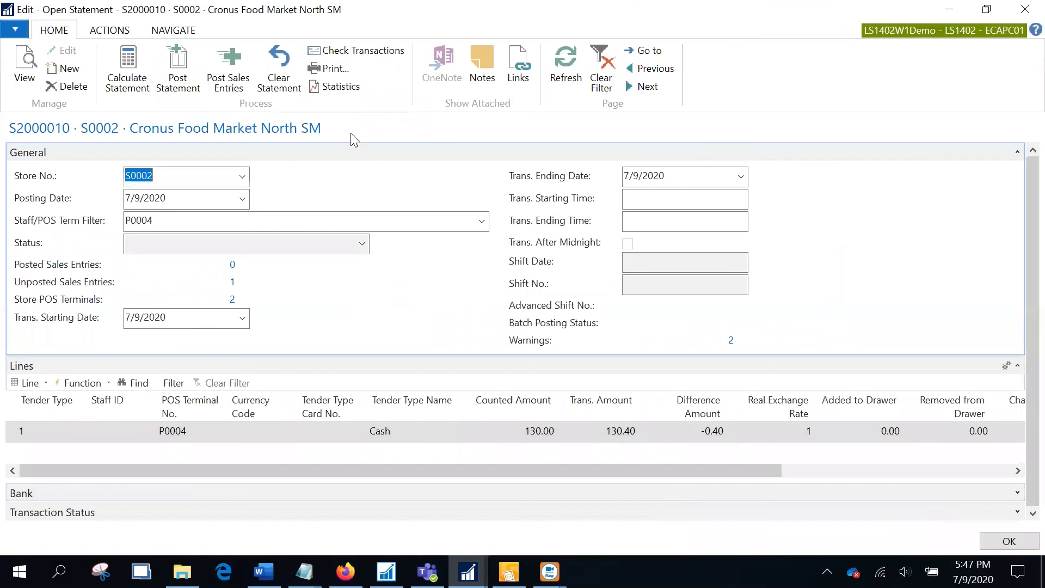
# Step: Preview the Check Transactions report and confirm it shows no missing entries
pyautogui.click(360, 51)
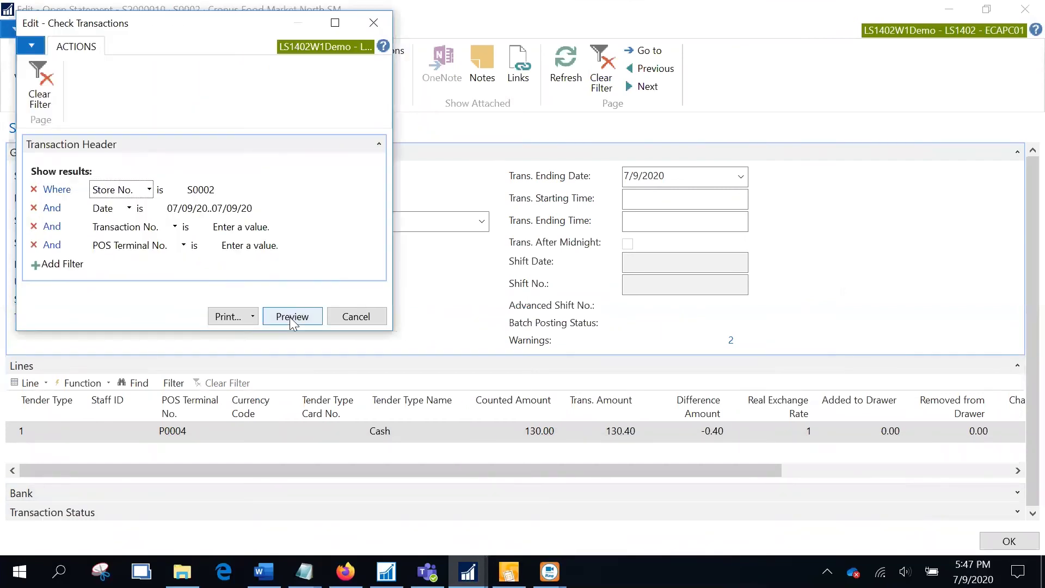
pyautogui.click(289, 316)
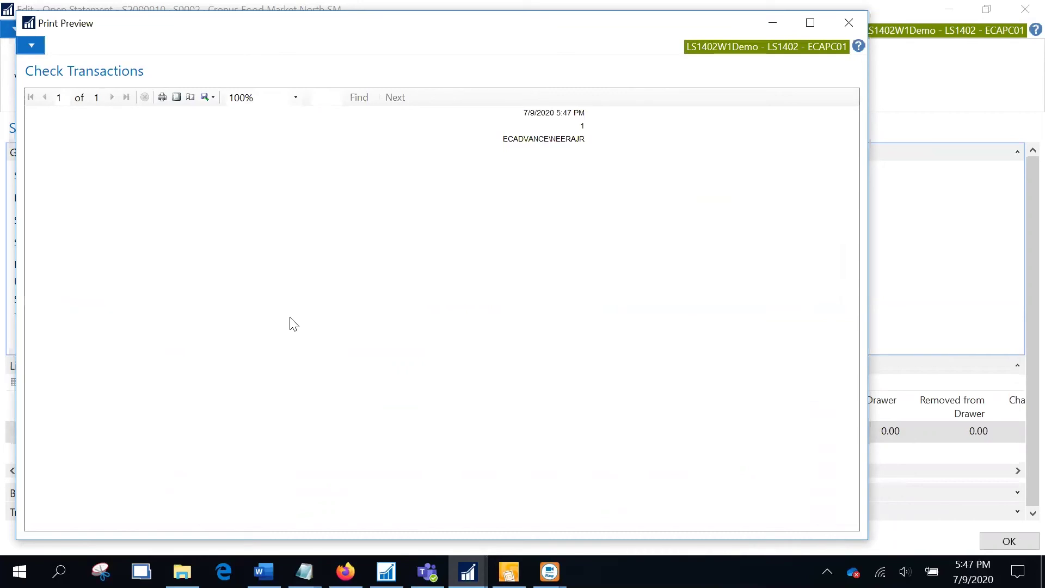
pyautogui.press('Escape')
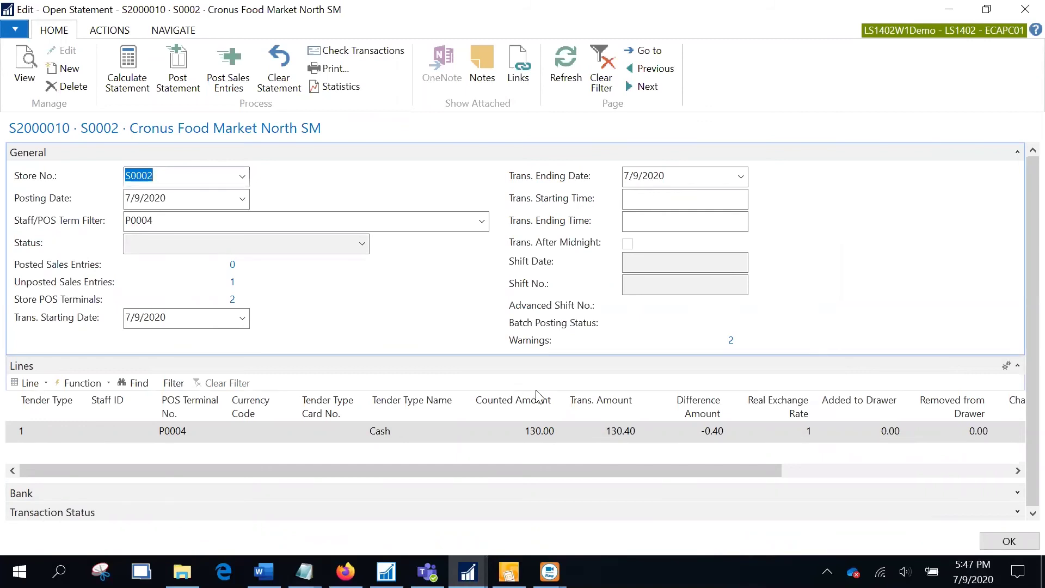
# Step: Post statement S2000010, confirming and accepting the -0.4 difference
pyautogui.click(177, 69)
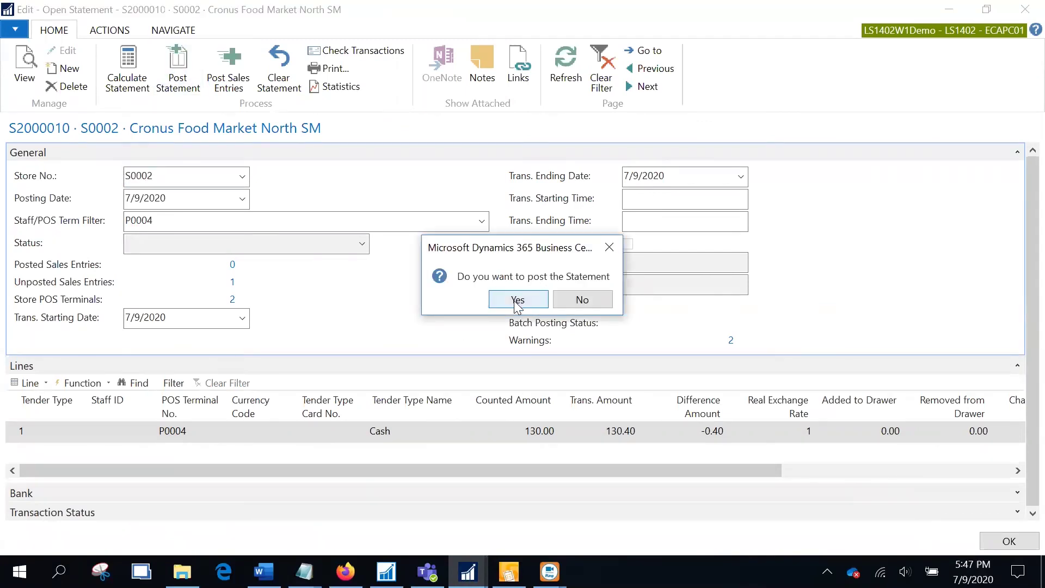
pyautogui.click(517, 300)
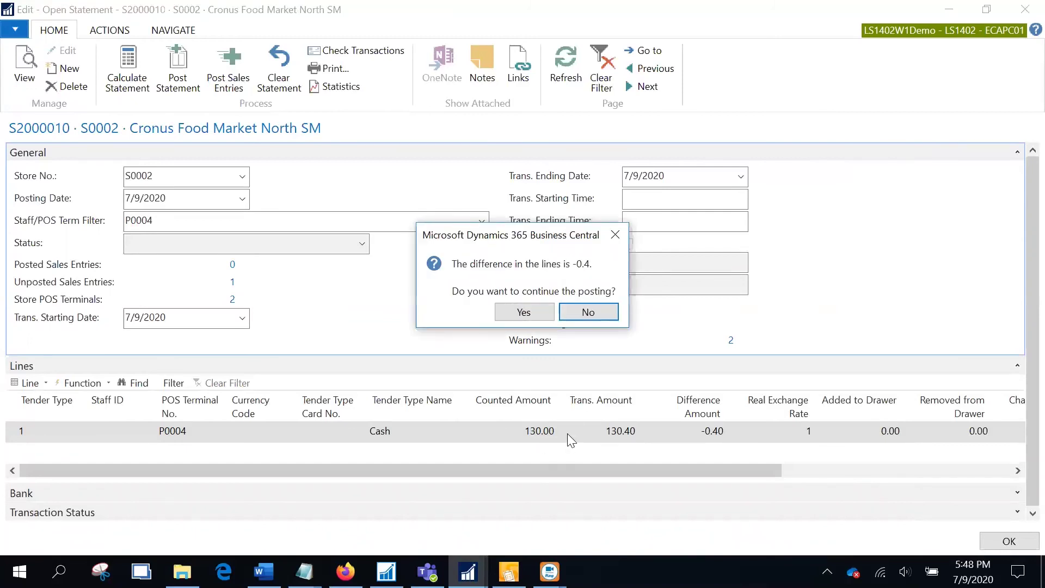
pyautogui.click(535, 313)
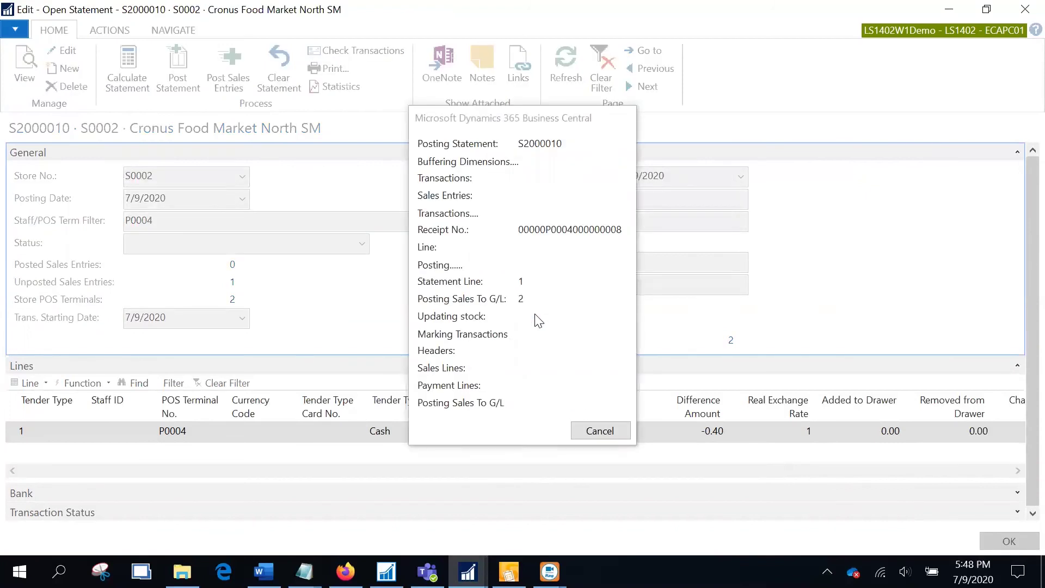